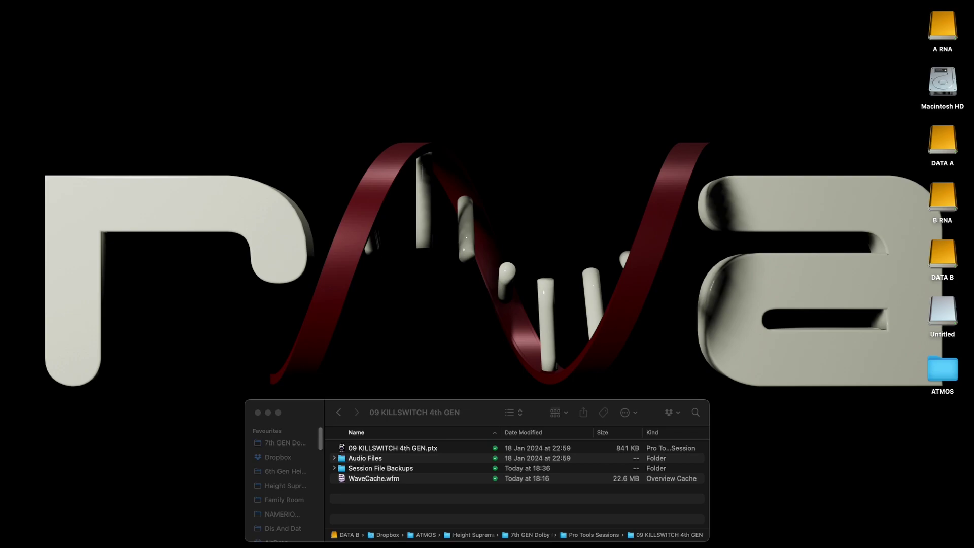
# Review the Playback Engine settings and close them.
pyautogui.click(296, 2)
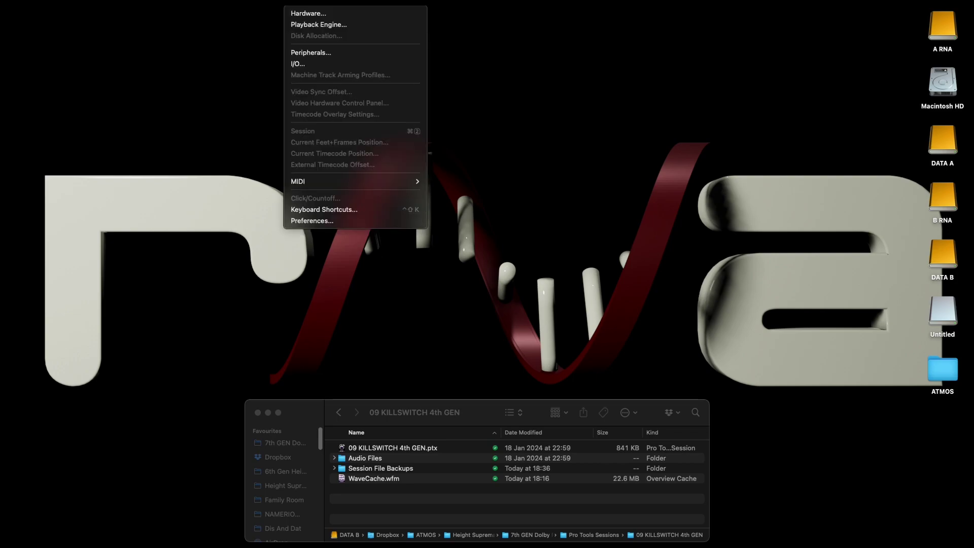
pyautogui.click(309, 25)
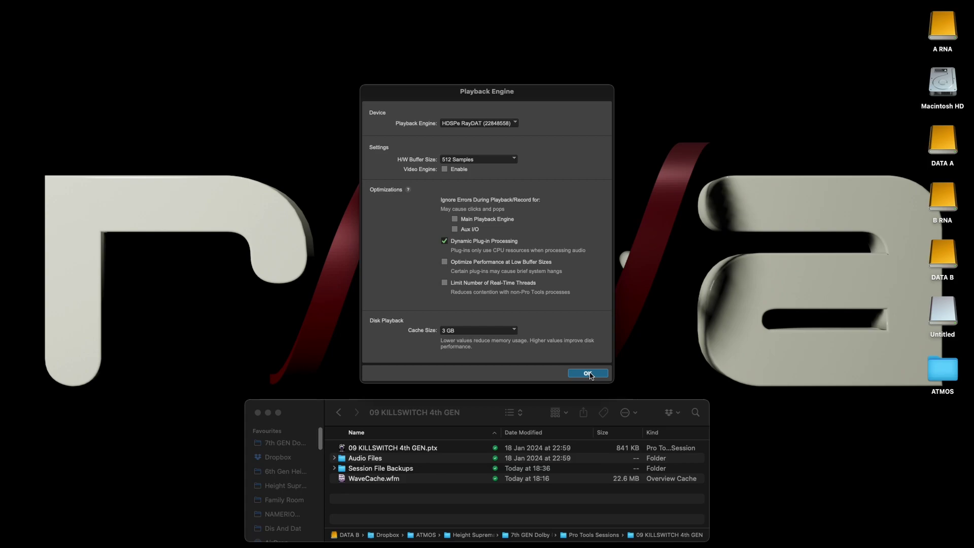
pyautogui.press('Return')
# Check the Dolby Atmos object and bed paths in I/O Setup, then open the 09 KILLSWITCH 4th GEN session.
pyautogui.click(297, 2)
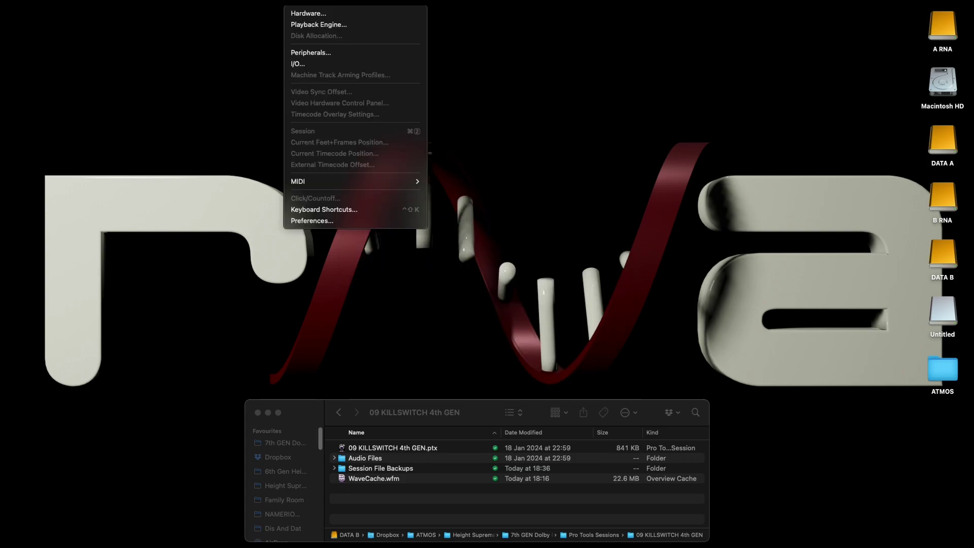
pyautogui.click(308, 65)
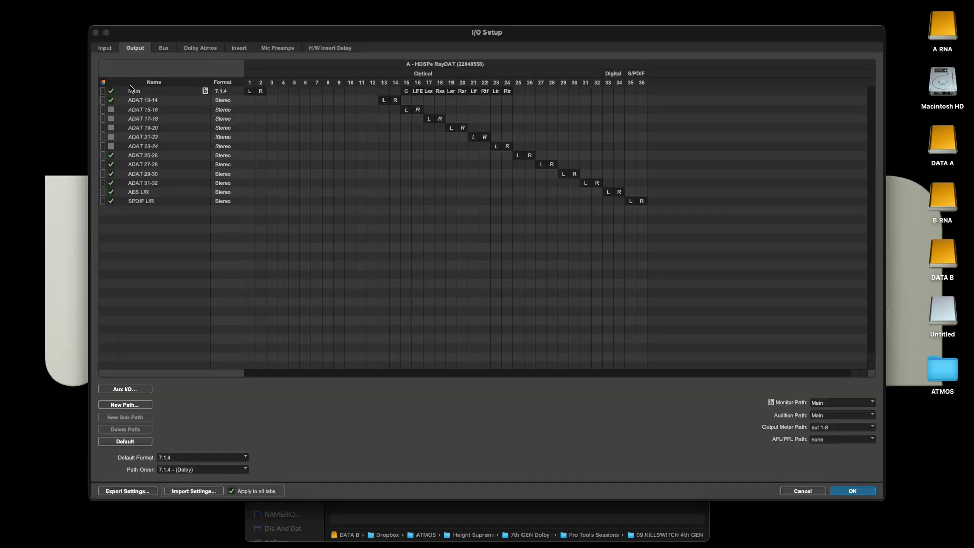
pyautogui.click(200, 48)
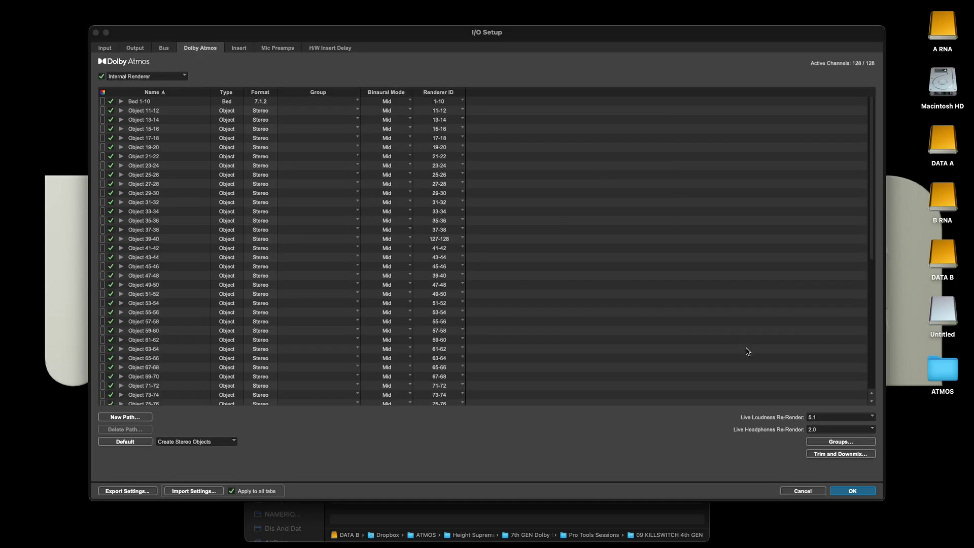
pyautogui.click(852, 491)
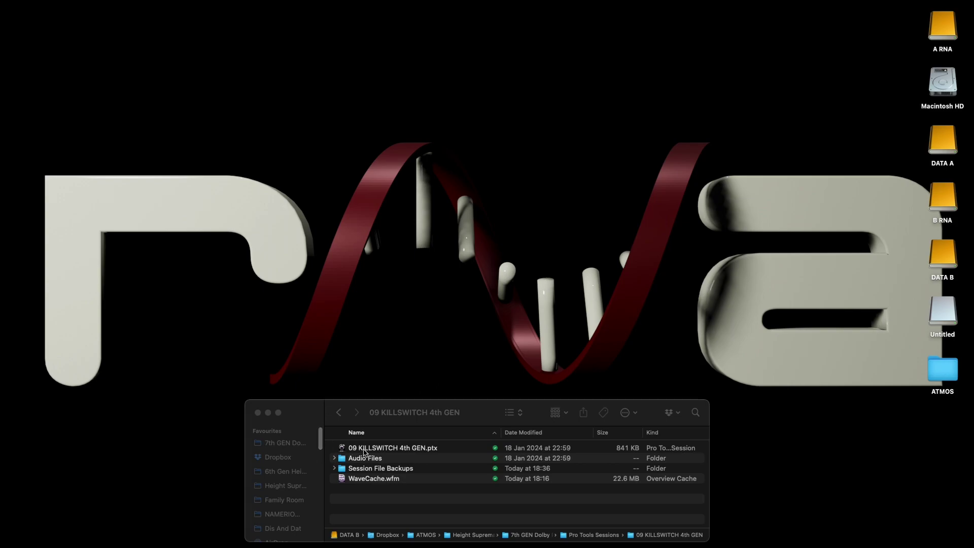
pyautogui.doubleClick(363, 448)
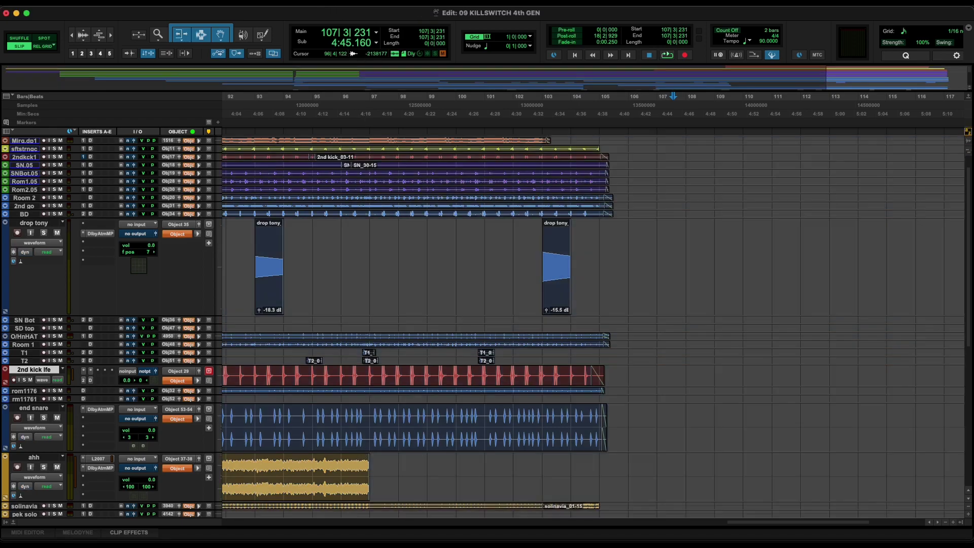
# Open the Dolby Atmos Renderer, rotate its room view, and start session playback.
pyautogui.click(297, 3)
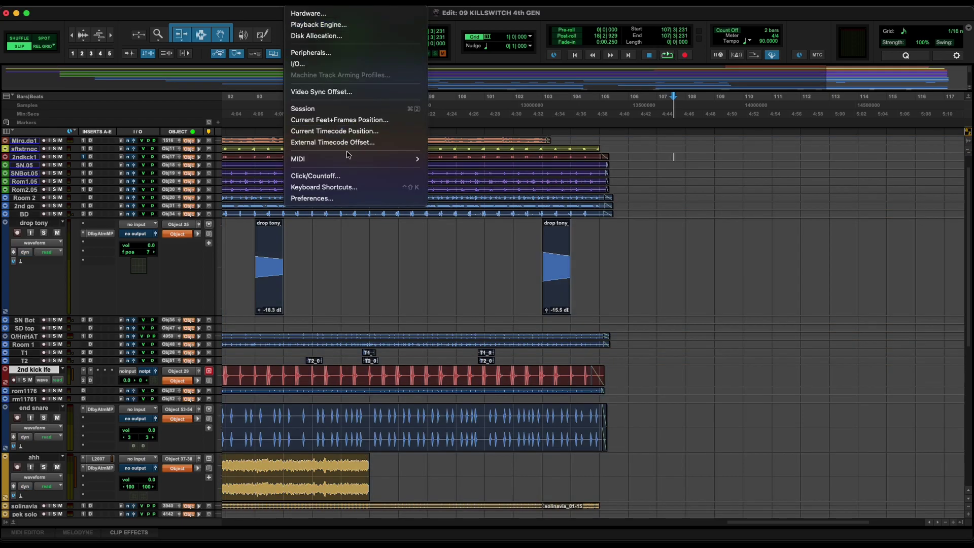
pyautogui.moveTo(333, 3)
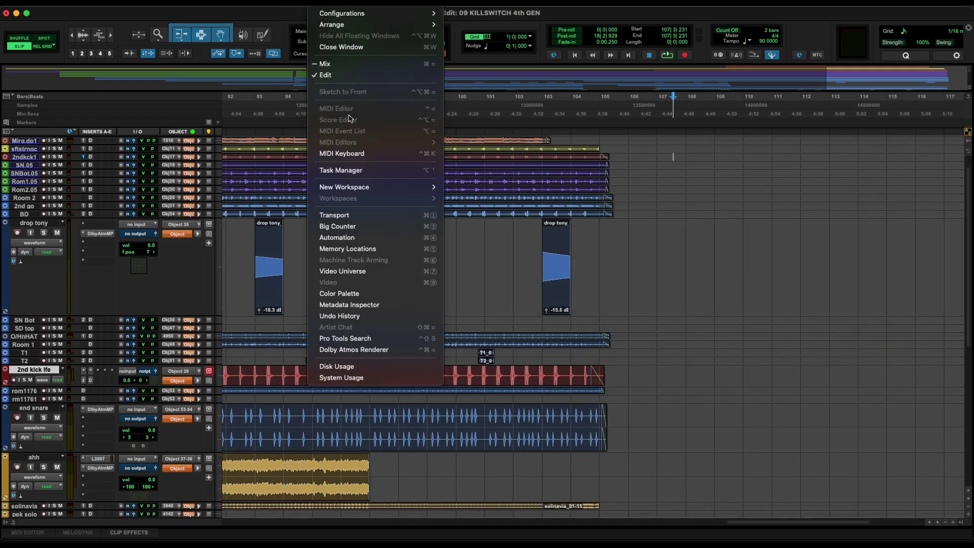
pyautogui.click(354, 350)
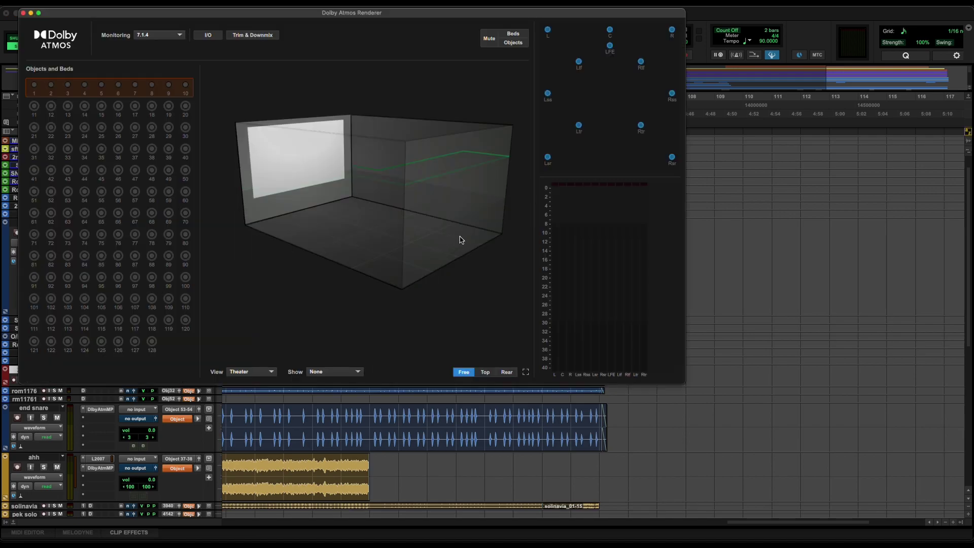
pyautogui.moveTo(461, 240); pyautogui.dragTo(333, 261)
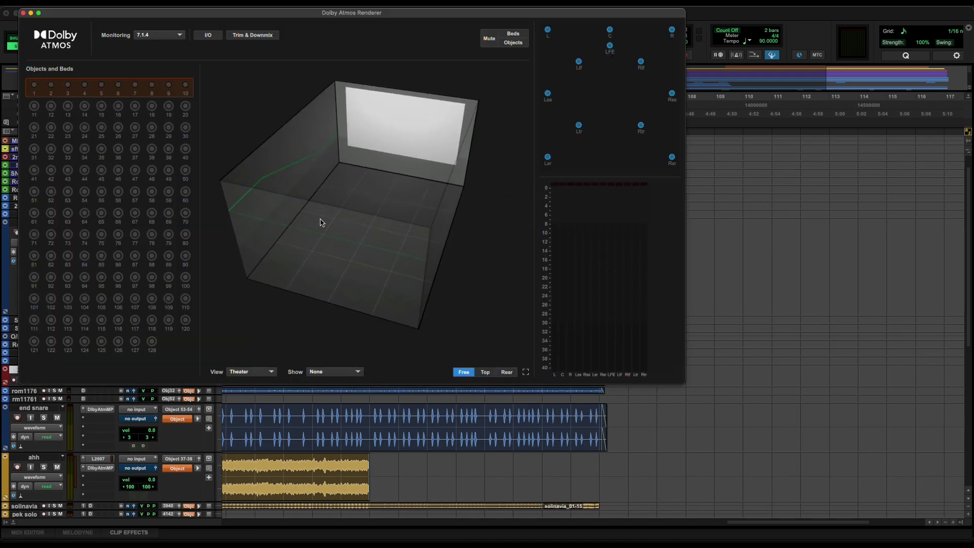
pyautogui.press('space')
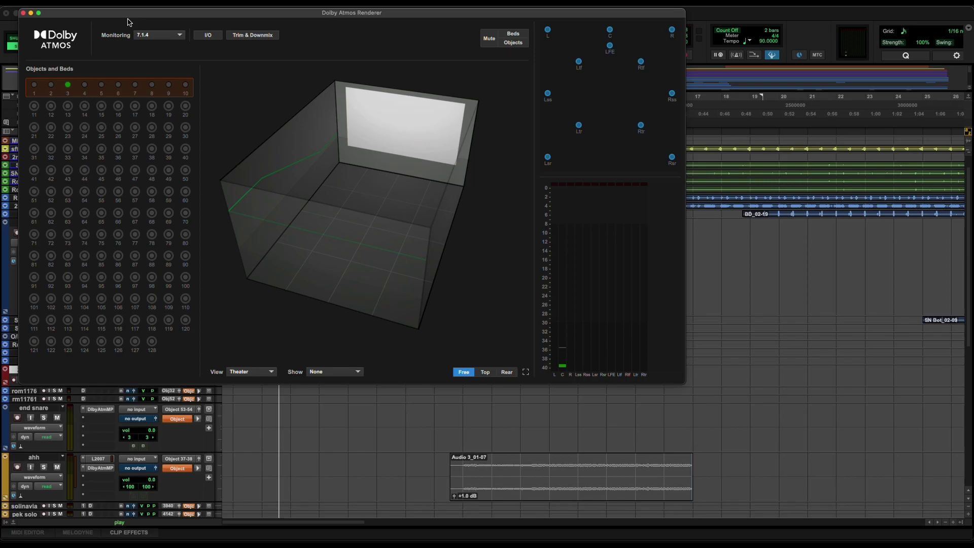
# Select tracks ahh through rpspx.cm, set them to Object mode, and stop playback.
pyautogui.moveTo(142, 19); pyautogui.dragTo(398, 91)
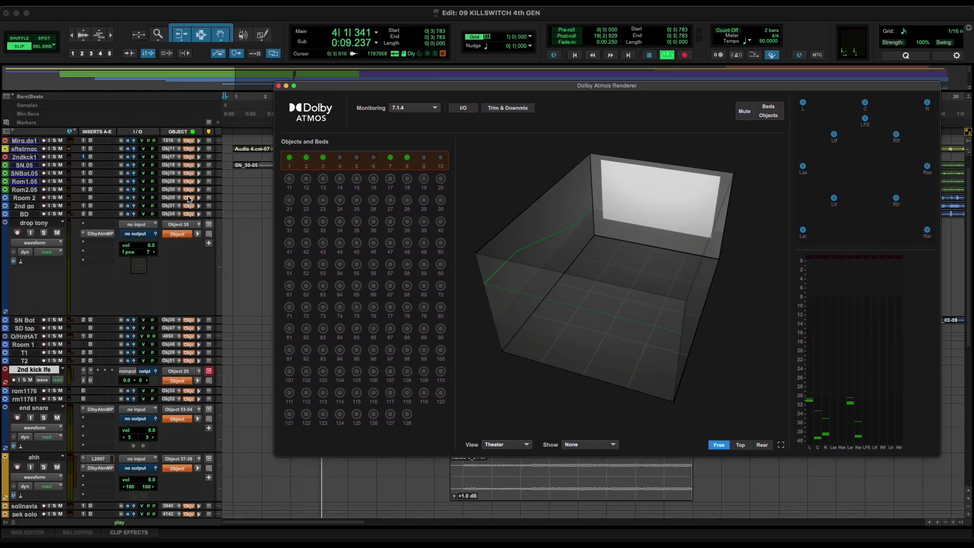
pyautogui.scroll(3, 150, 182)
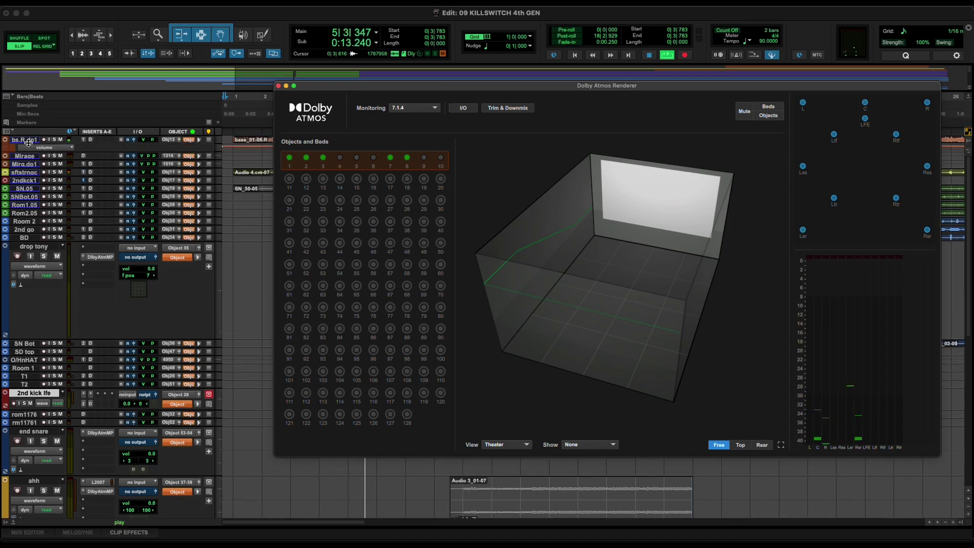
pyautogui.click(25, 140)
pyautogui.scroll(-10, 41, 244)
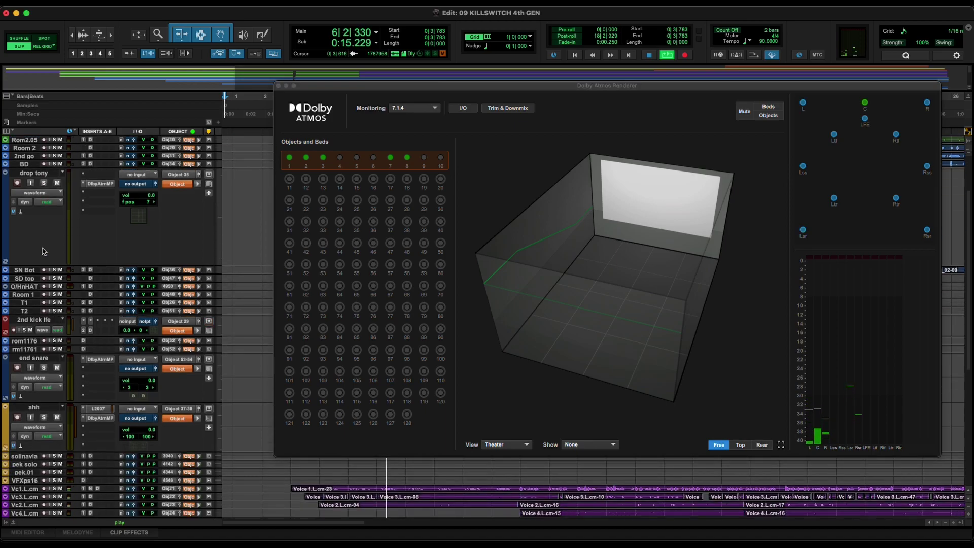
pyautogui.scroll(-1, 44, 250)
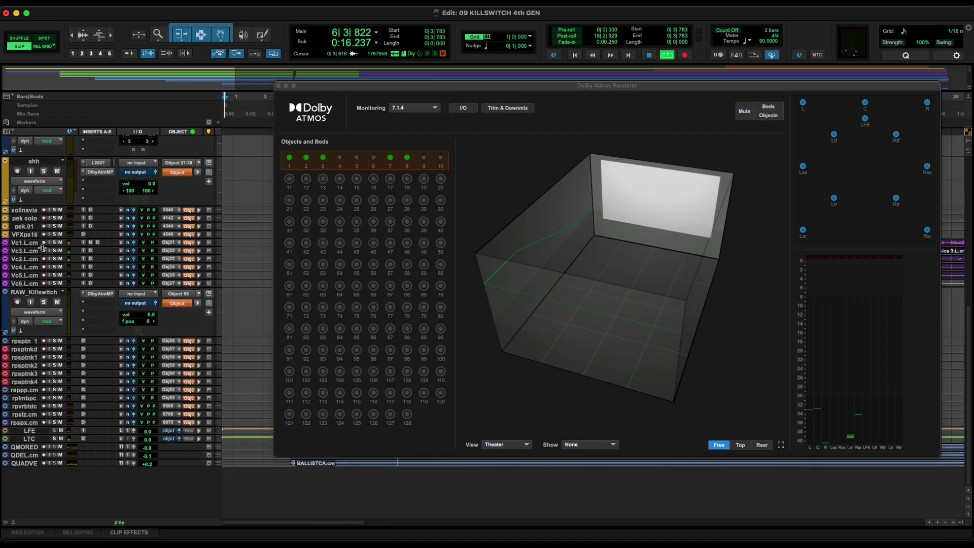
pyautogui.keyDown('shift'); pyautogui.click(24, 423); pyautogui.keyUp('shift')
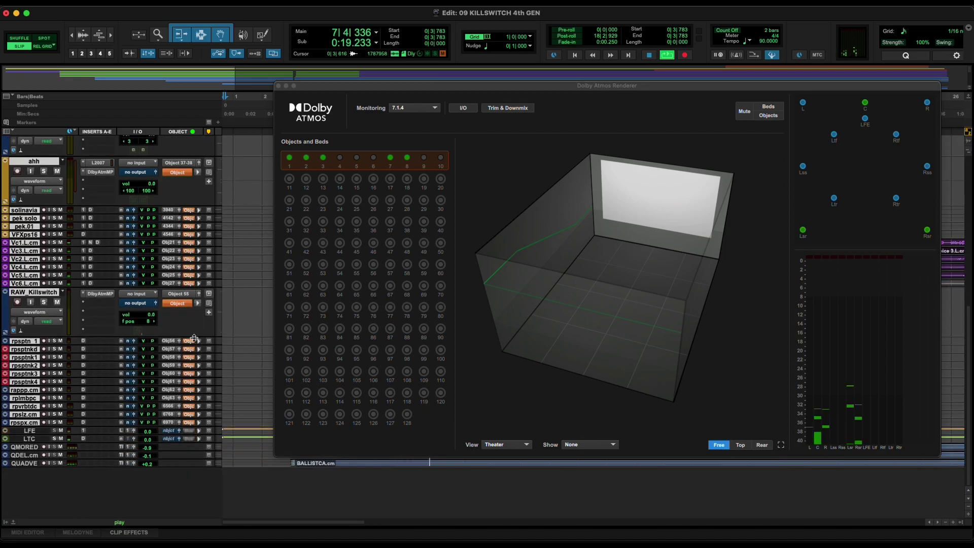
pyautogui.keyDown('alt'); pyautogui.keyDown('shift'); pyautogui.click(198, 173); pyautogui.keyUp('shift'); pyautogui.keyUp('alt')
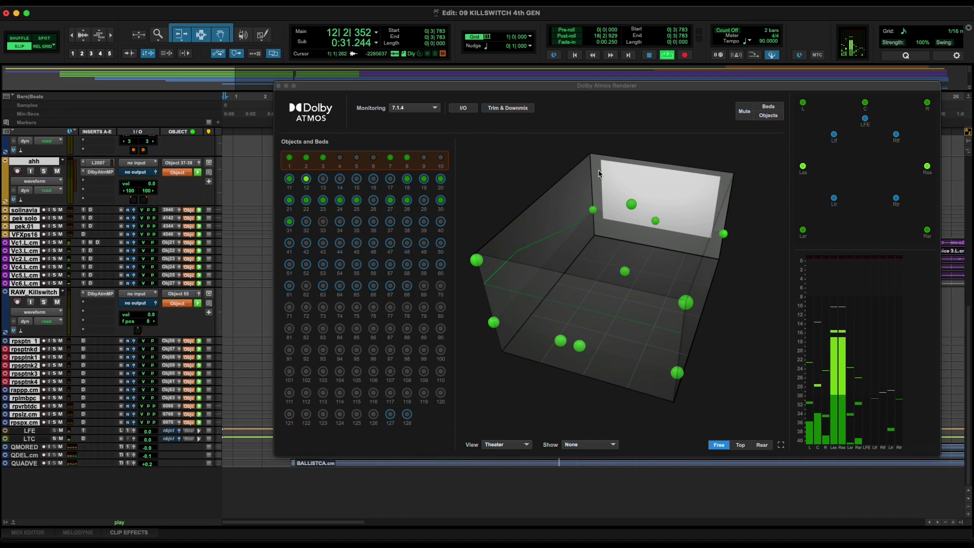
pyautogui.click(288, 92)
pyautogui.press('space')
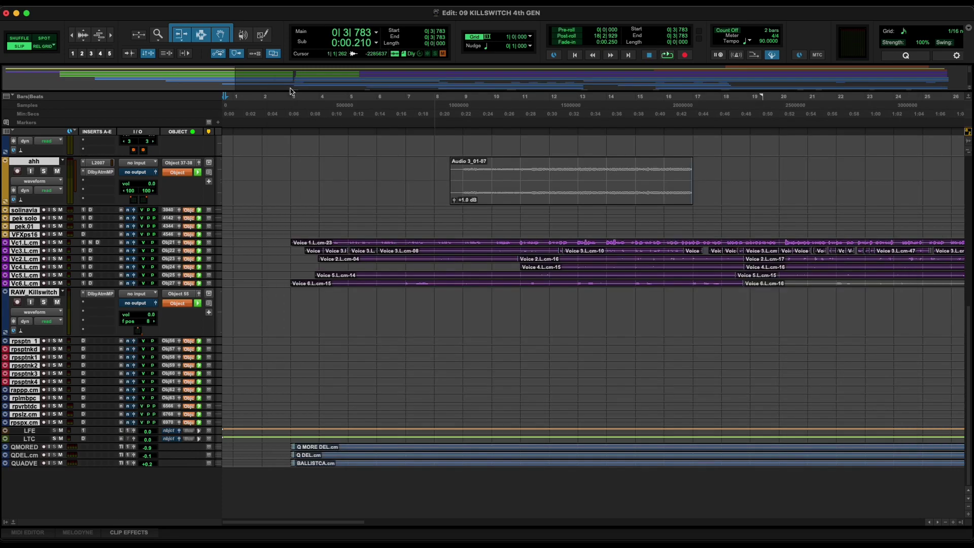
# In the Mix window, enable automation for all Dolby Atmos Music Panner parameters on bsRd1.
pyautogui.press('super+equal')
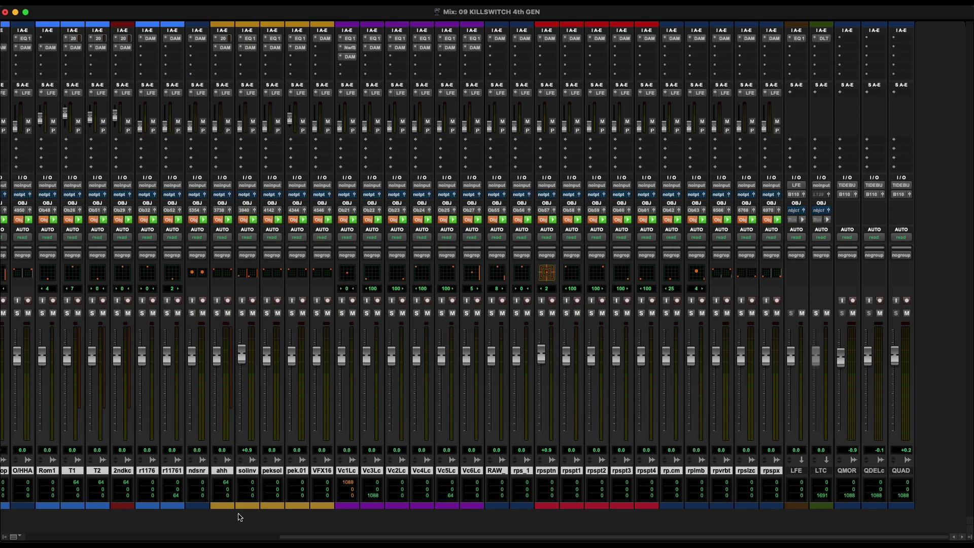
pyautogui.hscroll(-10, 311, 534)
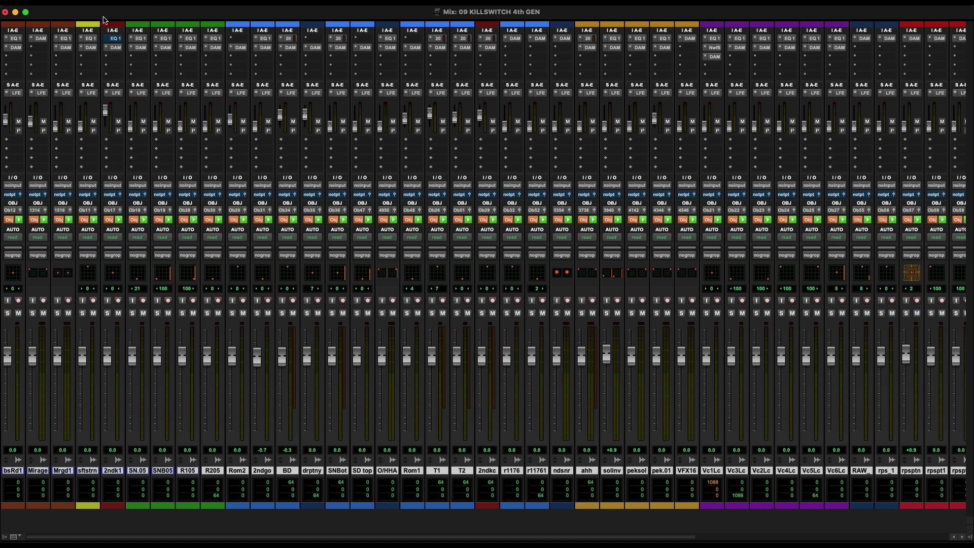
pyautogui.click(17, 48)
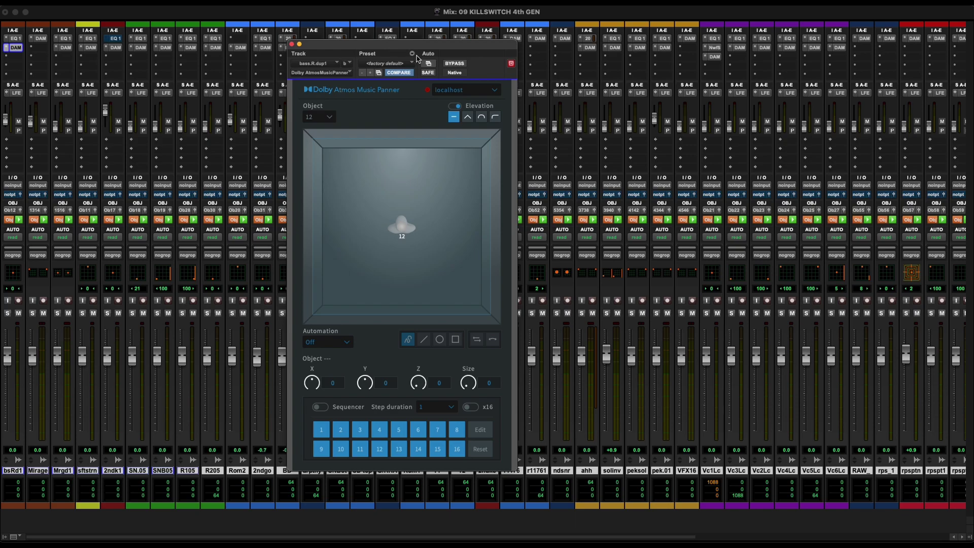
pyautogui.click(428, 63)
pyautogui.click(421, 147)
pyautogui.press('super+a')
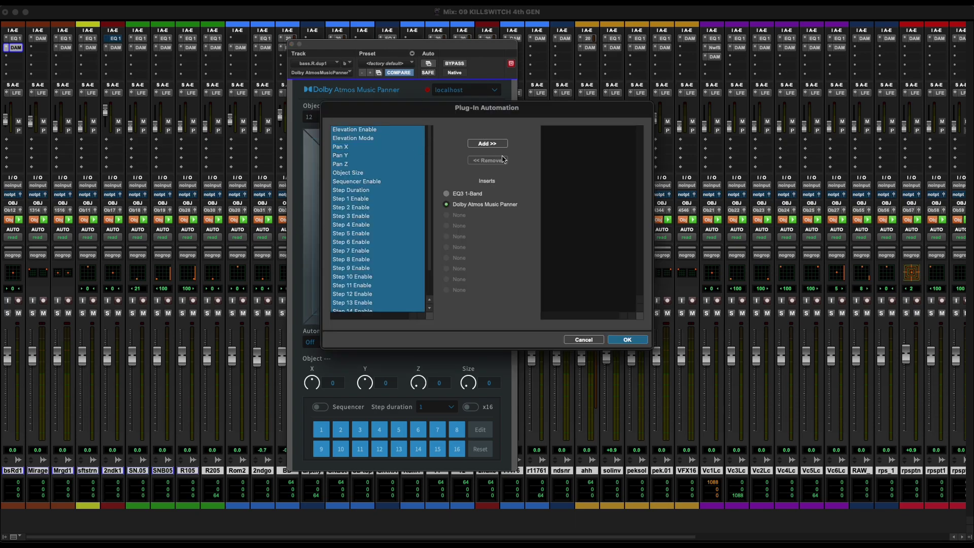
pyautogui.click(489, 144)
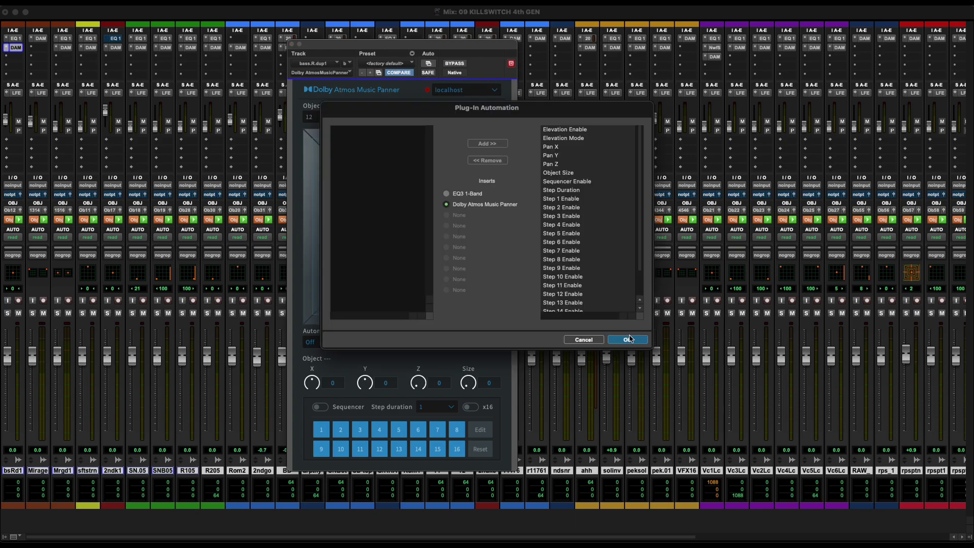
pyautogui.click(628, 340)
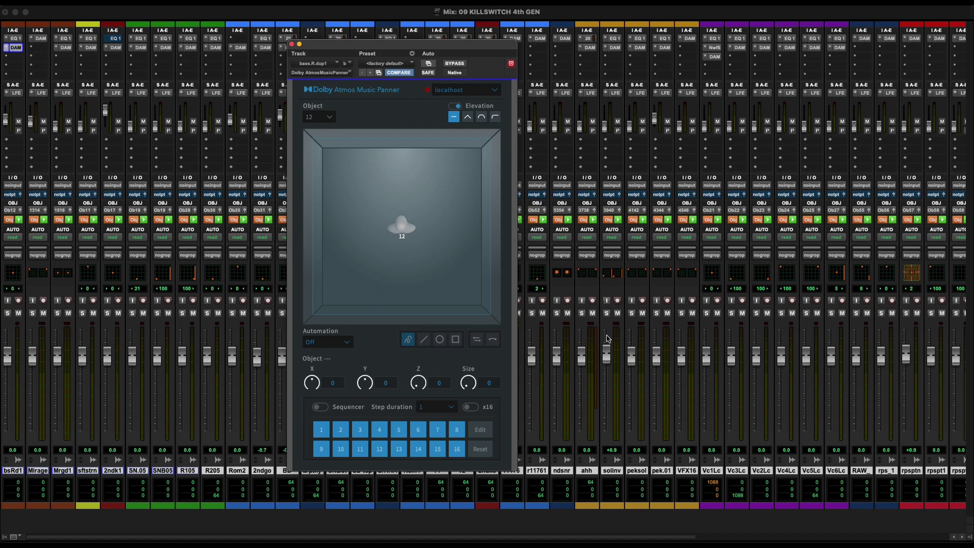
# Enable automation for all panner parameters on the Mirage track.
pyautogui.click(41, 39)
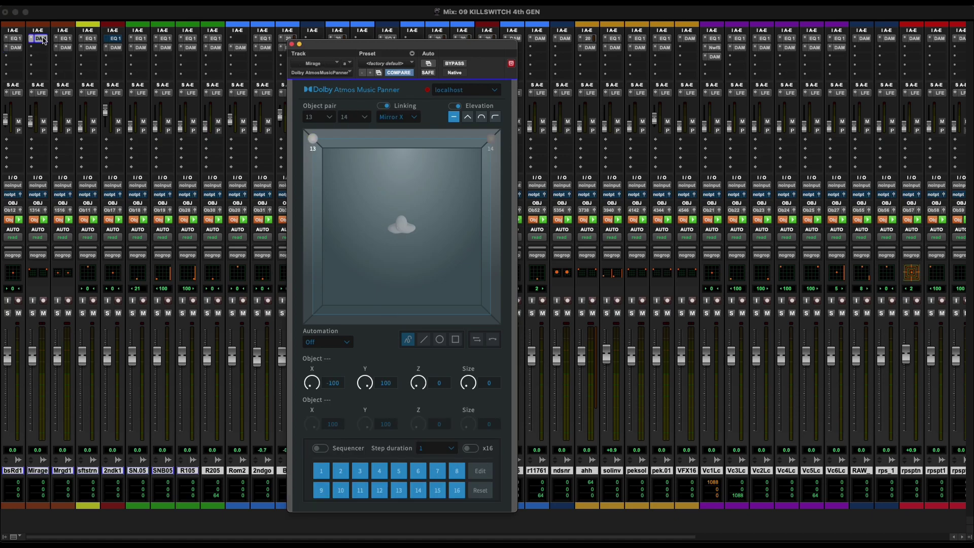
pyautogui.click(428, 64)
pyautogui.click(385, 192)
pyautogui.press('super+a')
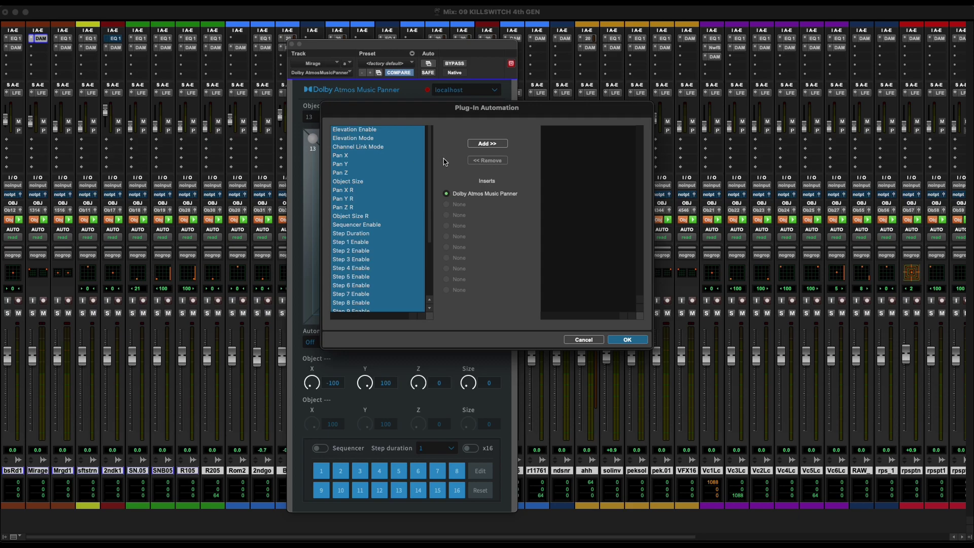
pyautogui.click(487, 144)
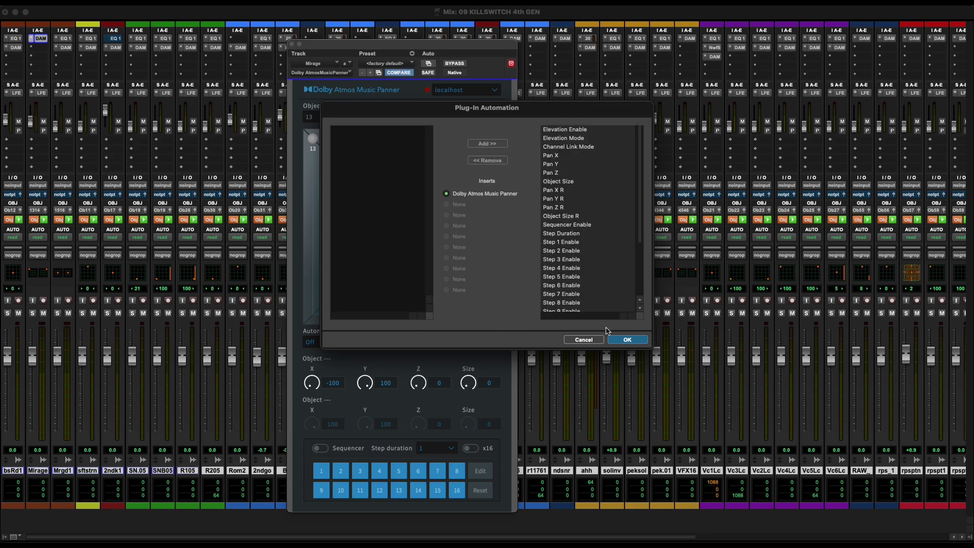
pyautogui.click(625, 340)
# Enable automation for all panner parameters on the SN.05 track.
pyautogui.click(429, 64)
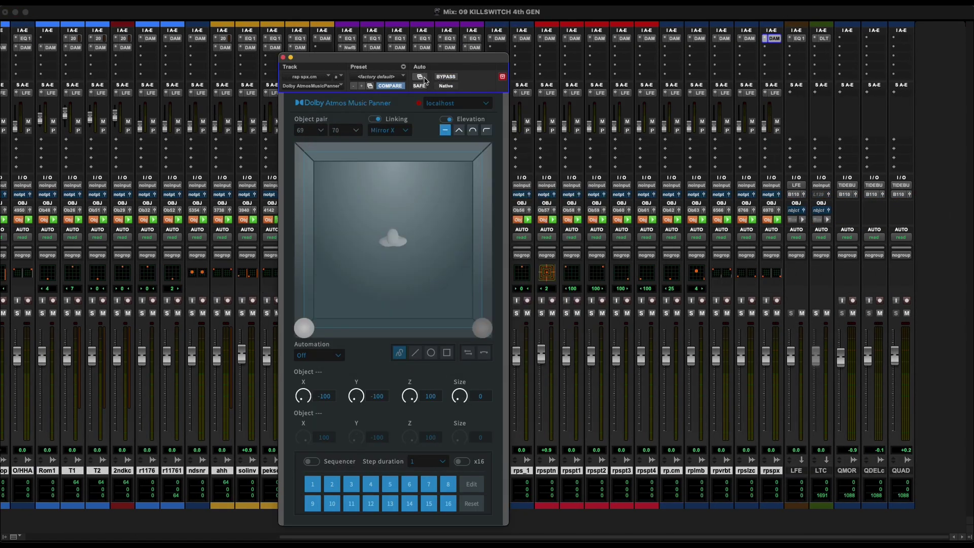
pyautogui.click(421, 78)
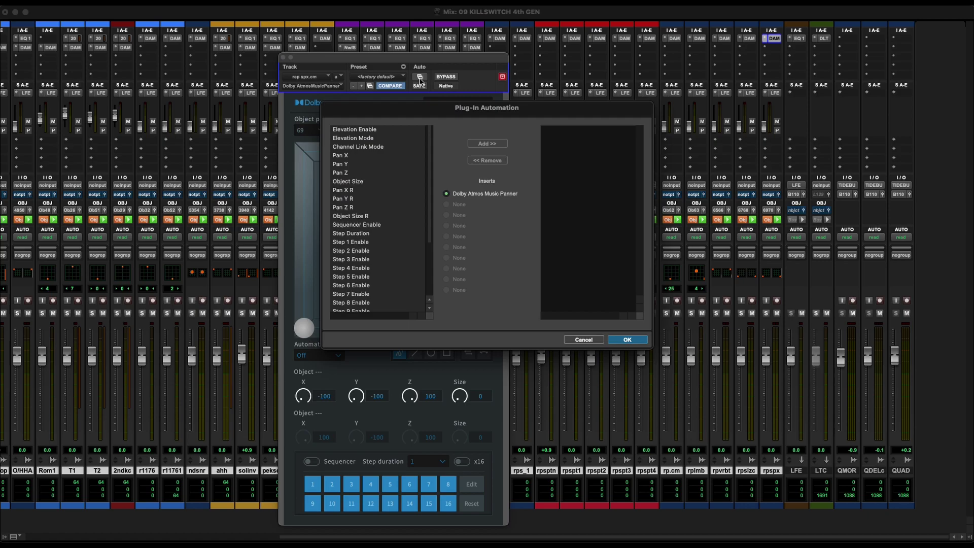
pyautogui.click(388, 163)
pyautogui.press('super+a')
pyautogui.click(487, 143)
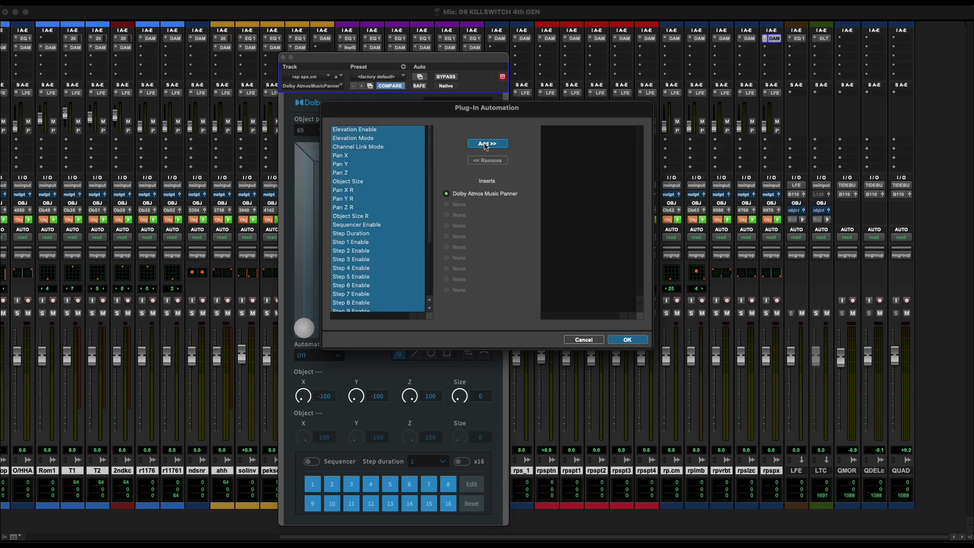
pyautogui.click(635, 341)
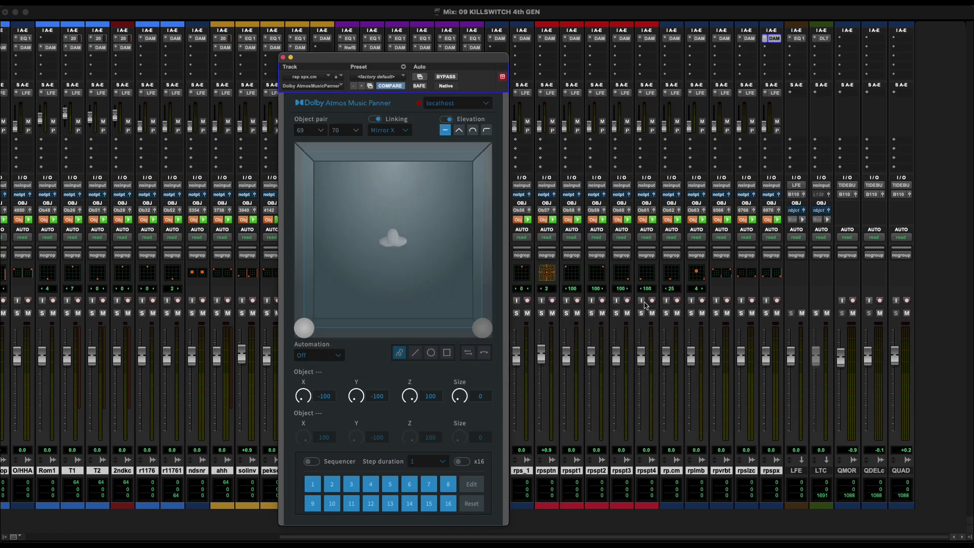
# Close the panner and enable plug-in automation write in the Automation window.
pyautogui.click(283, 58)
pyautogui.click(307, 8)
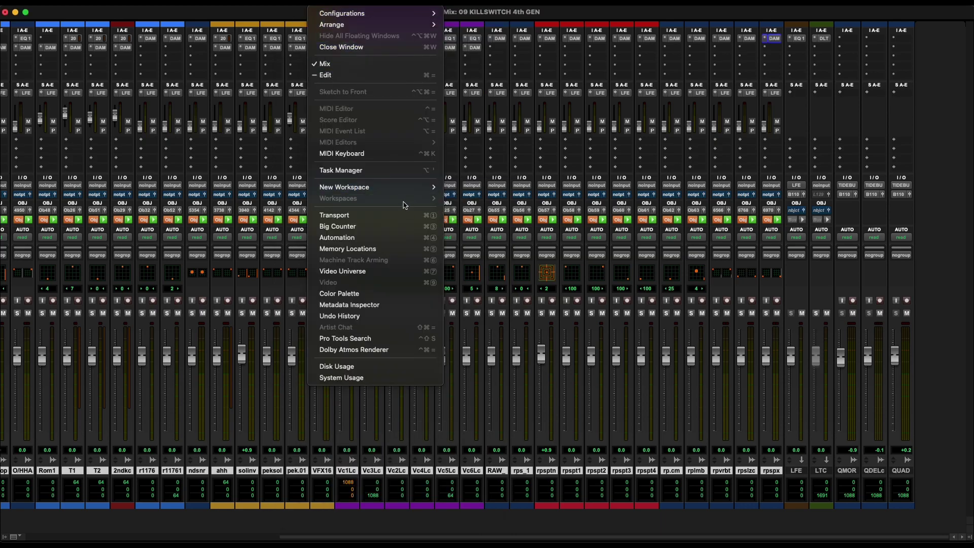
pyautogui.click(381, 238)
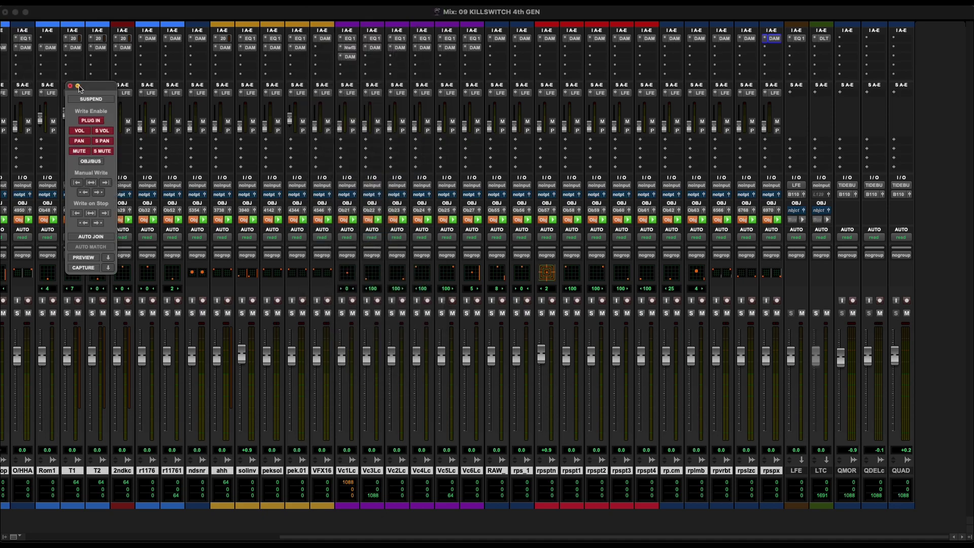
pyautogui.moveTo(86, 89); pyautogui.dragTo(445, 140)
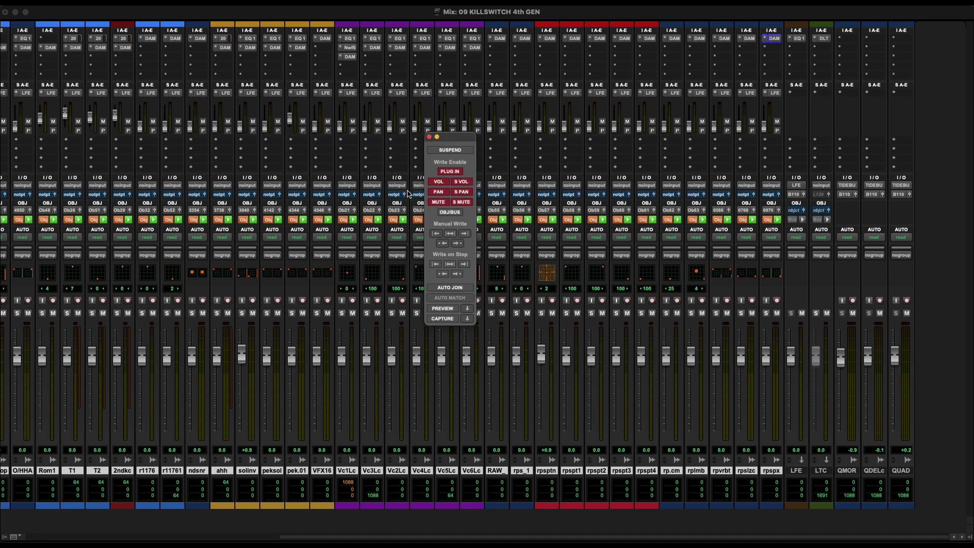
pyautogui.click(429, 138)
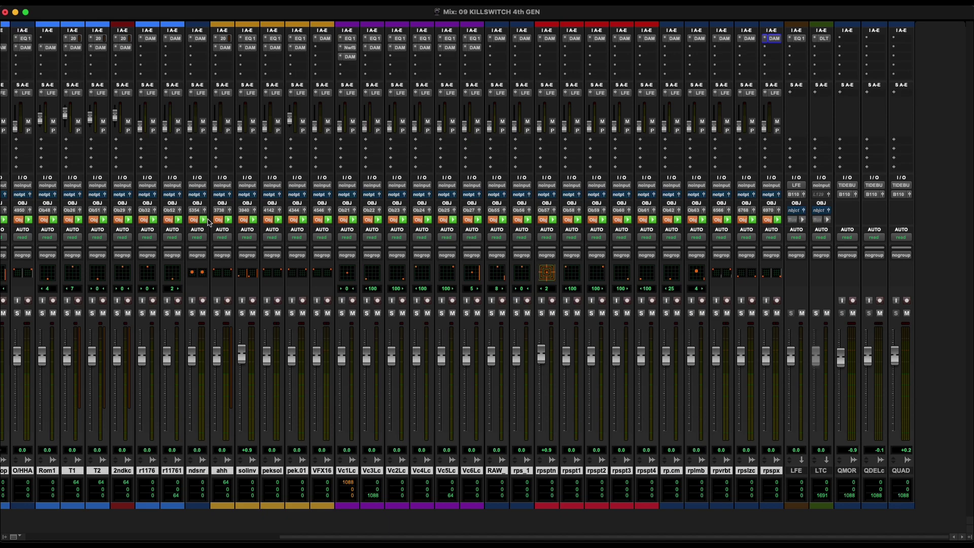
# Set every track's automation mode to Touch and start playback.
pyautogui.click(198, 236)
pyautogui.keyDown('alt'); pyautogui.click(207, 247); pyautogui.keyUp('alt')
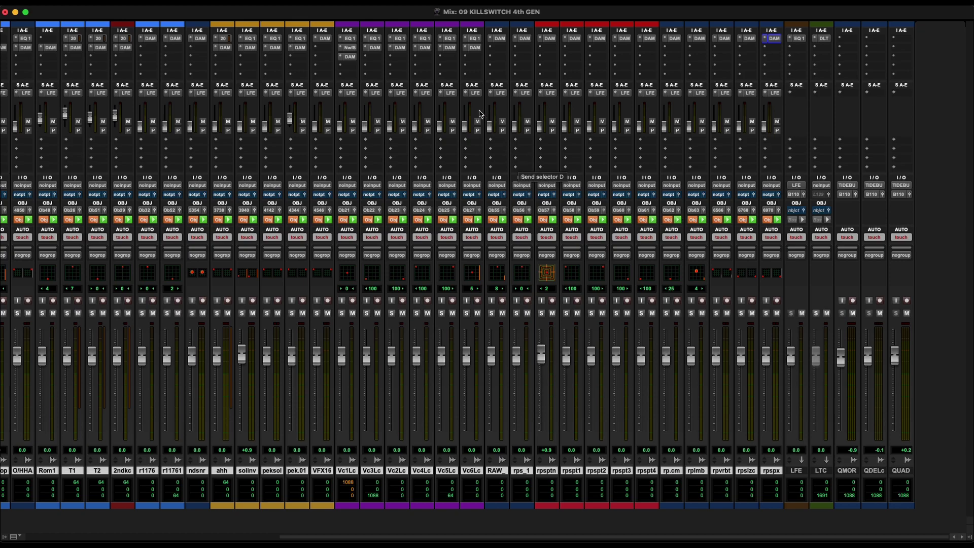
pyautogui.press('space')
# Bring up pek.01's Atmos panner, solo pek.01, and switch to the Edit window.
pyautogui.click(398, 48)
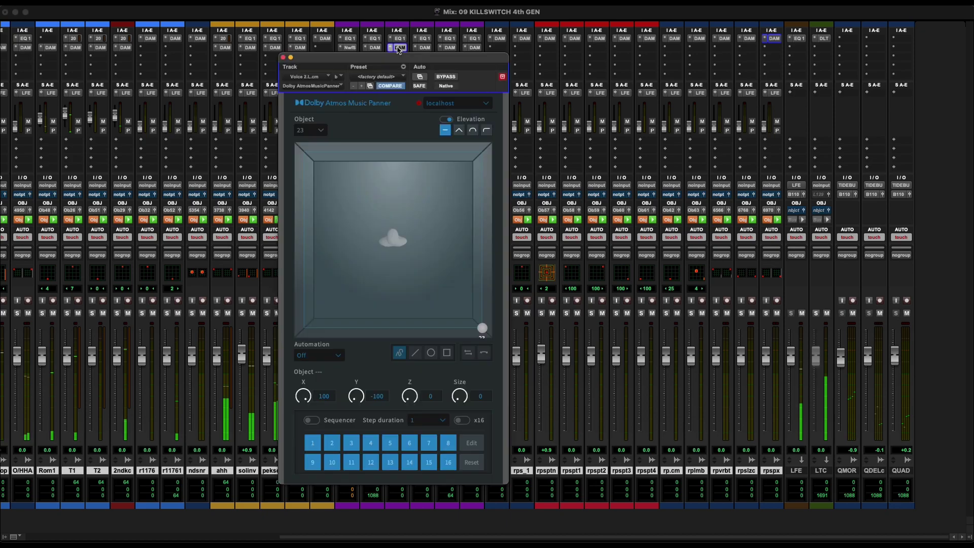
pyautogui.click(375, 47)
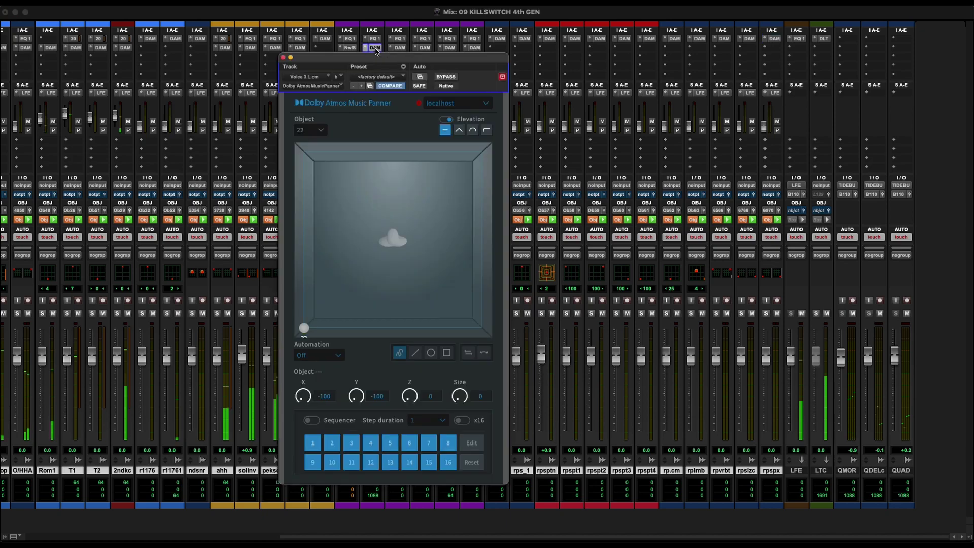
pyautogui.click(350, 47)
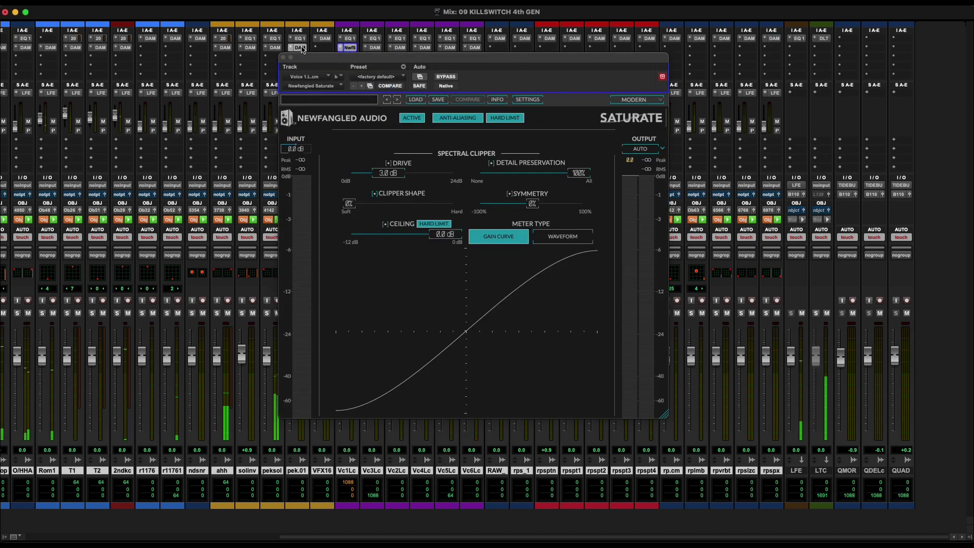
pyautogui.click(300, 47)
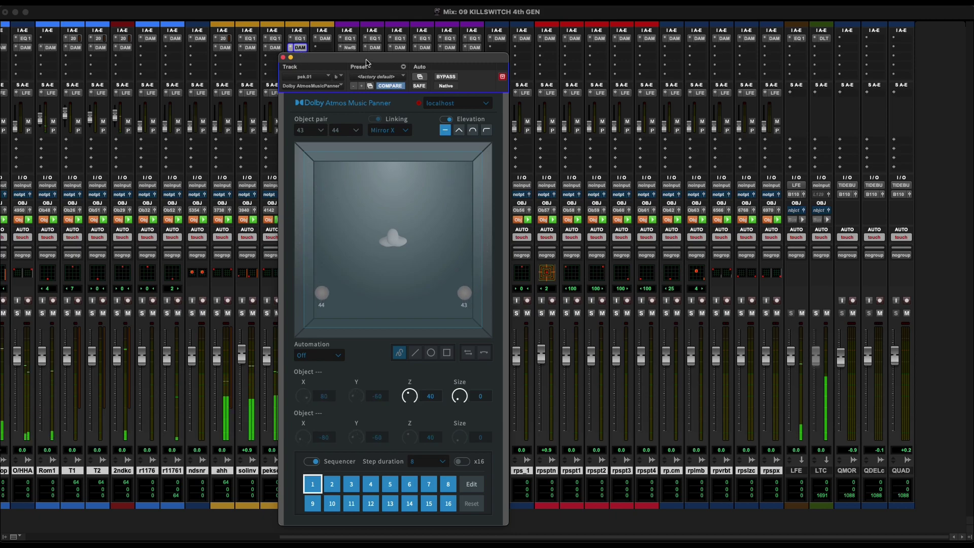
pyautogui.moveTo(366, 62); pyautogui.dragTo(564, 44)
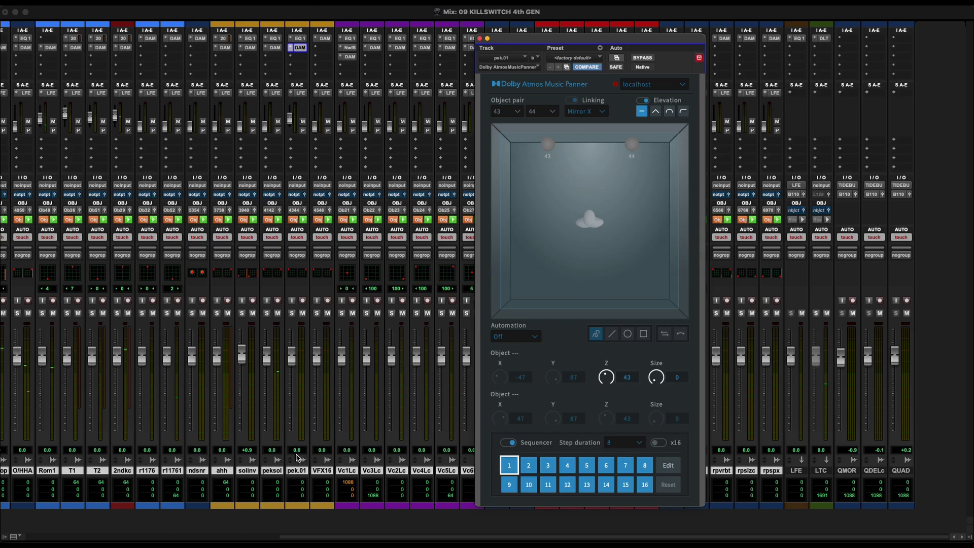
pyautogui.click(292, 314)
pyautogui.press('super+equal')
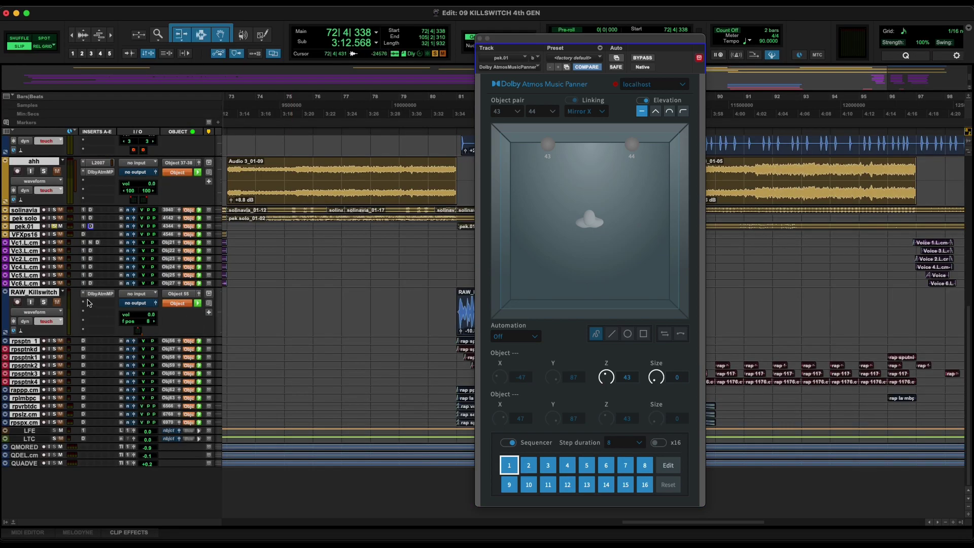
# Make pek.01 medium height and display its Dolby Atmos Music Panner Pan X automation lane.
pyautogui.click(218, 227)
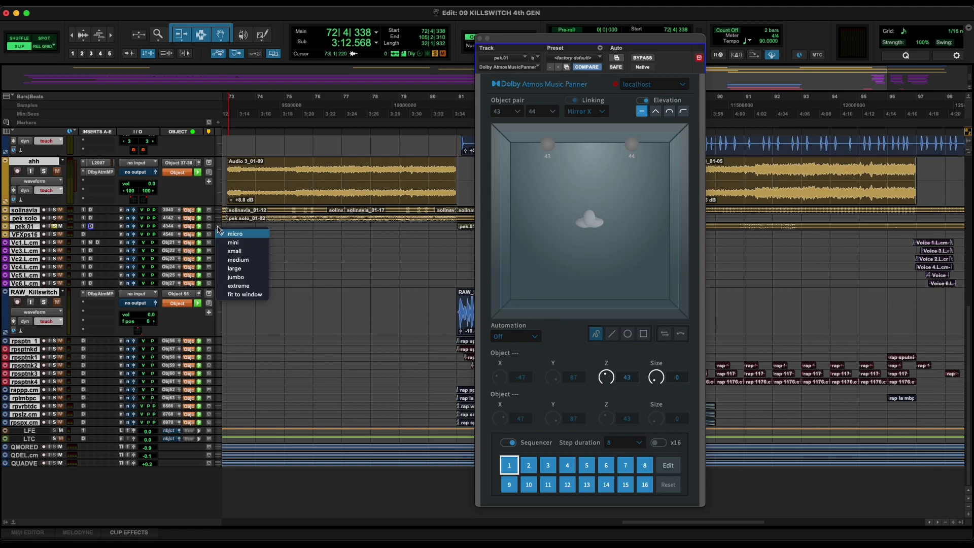
pyautogui.click(223, 261)
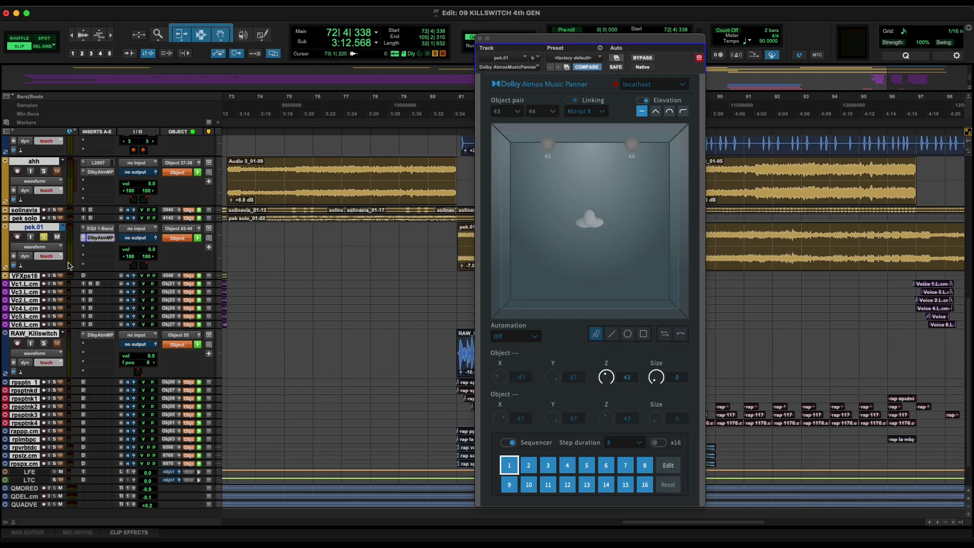
pyautogui.click(6, 268)
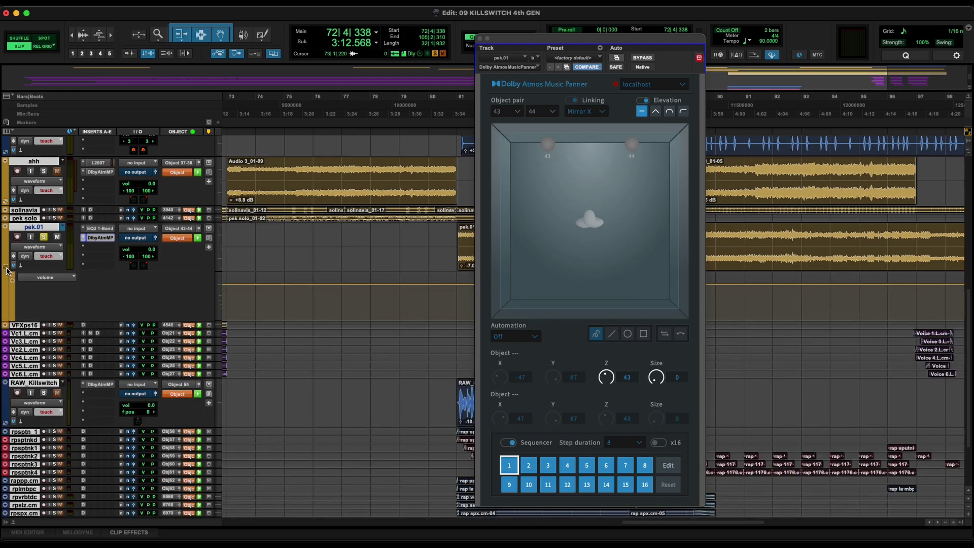
pyautogui.click(43, 279)
pyautogui.moveTo(147, 341)
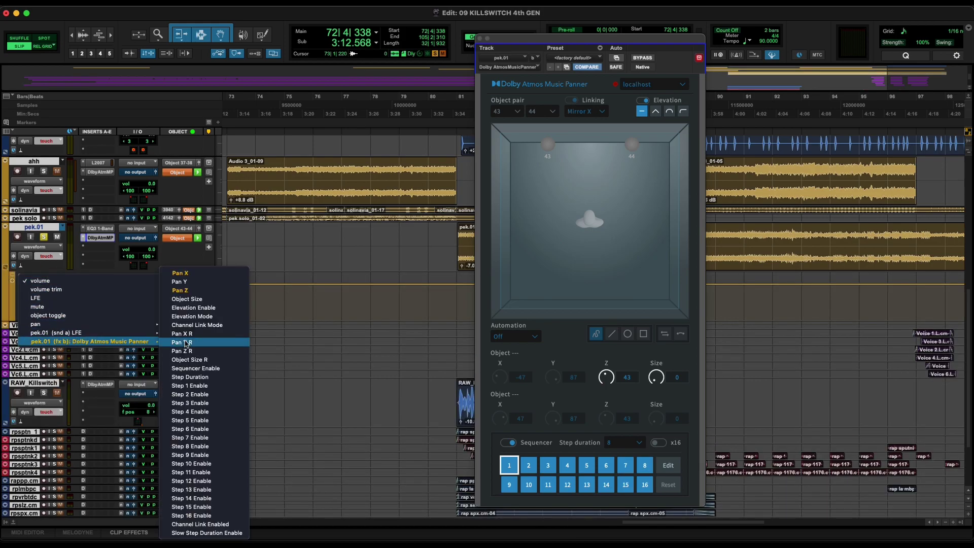
pyautogui.click(194, 270)
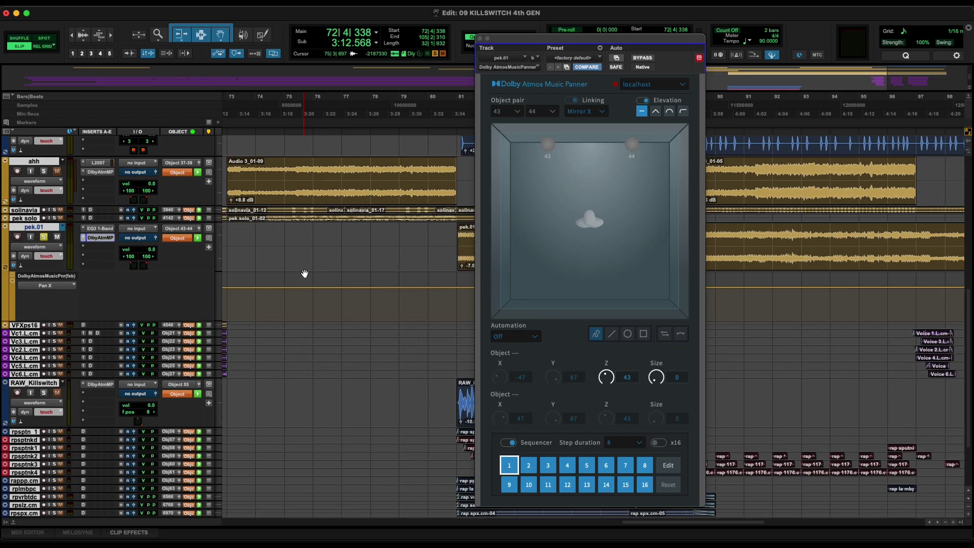
pyautogui.press('super+equal')
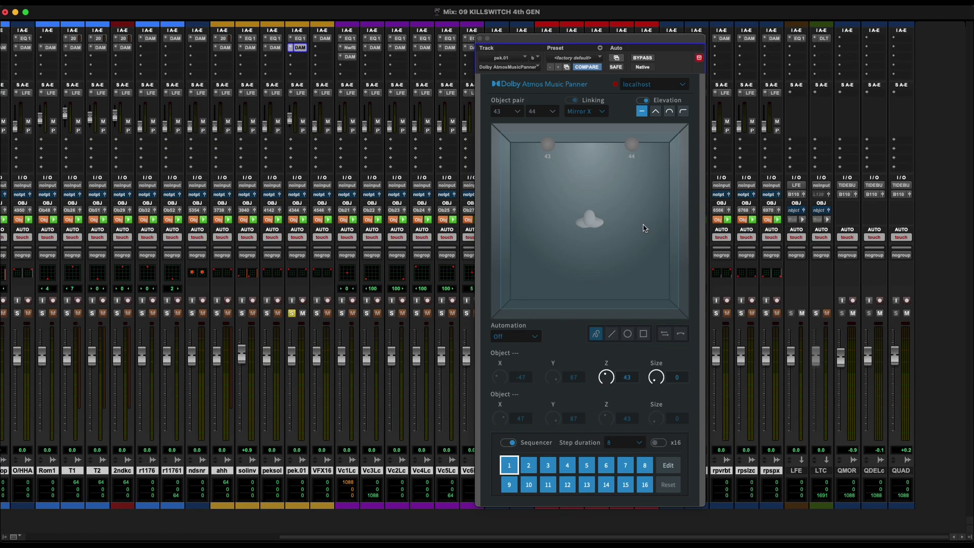
# Set the panner automation to Write, then view the pek solo, solinavia and ahh panners.
pyautogui.click(539, 339)
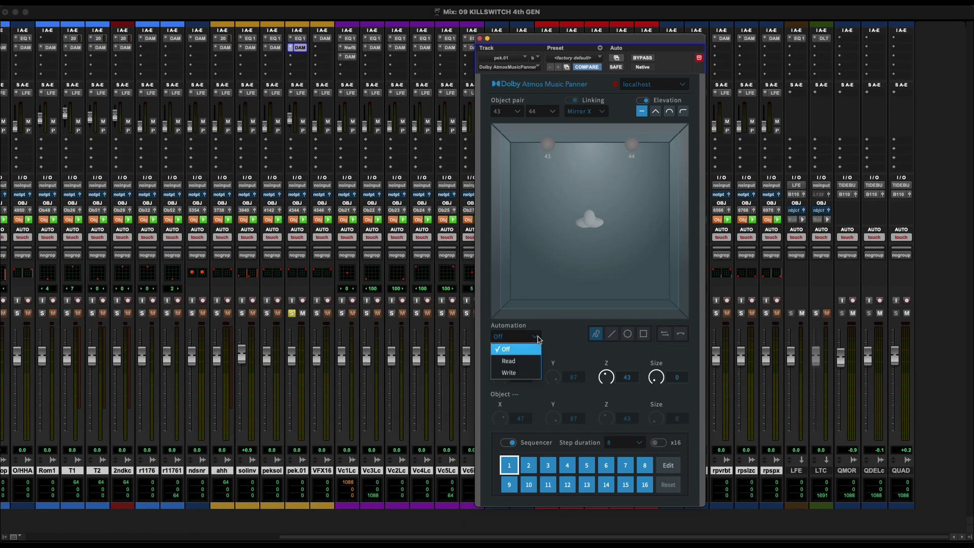
pyautogui.click(521, 373)
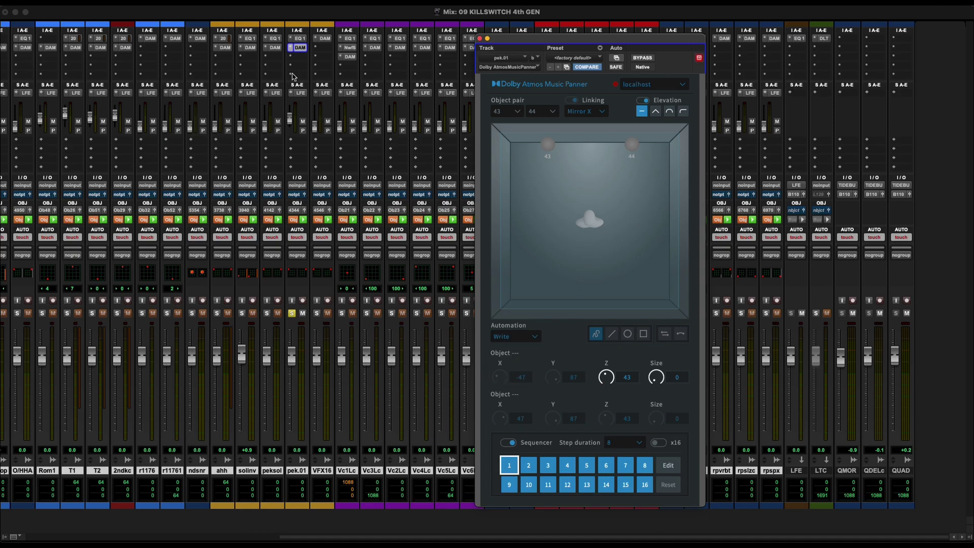
pyautogui.click(273, 48)
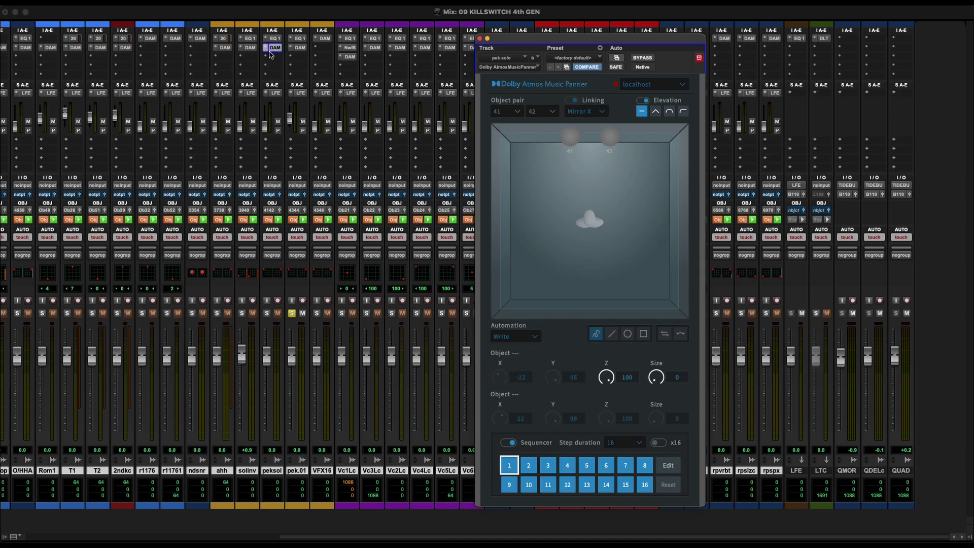
pyautogui.click(250, 48)
pyautogui.click(225, 48)
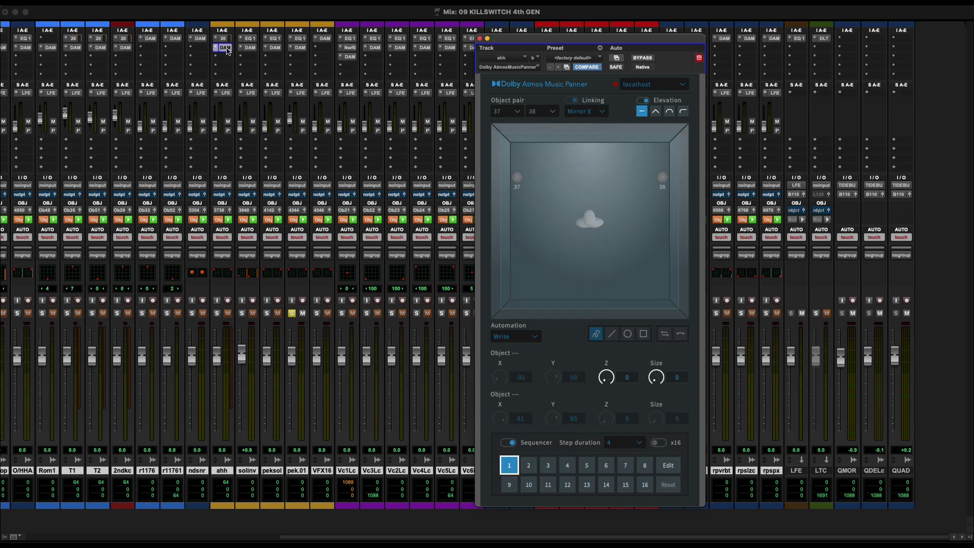
# Set Session Start to 00:00:00:00 with Maintain relative position in Session Setup.
pyautogui.press('super+equal')
pyautogui.press('super+equal')
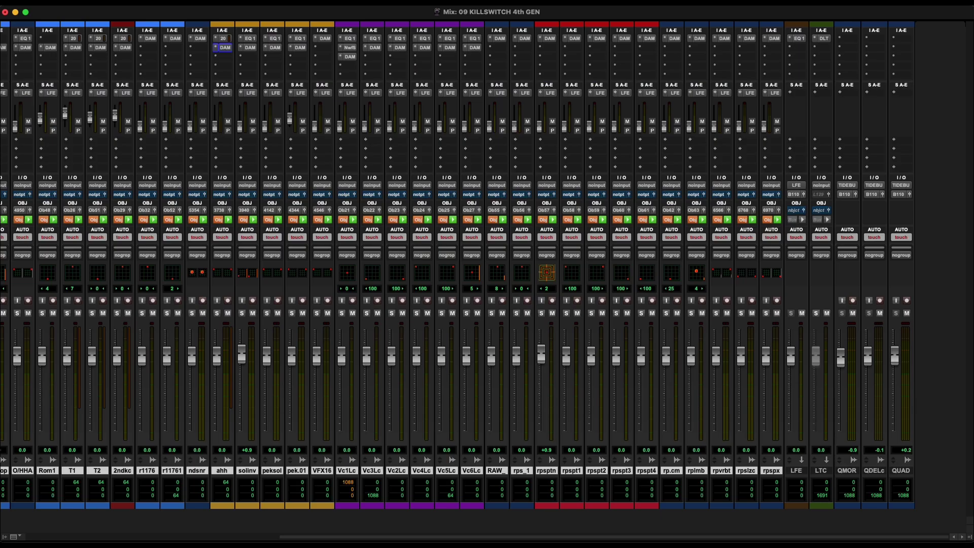
pyautogui.click(299, 1)
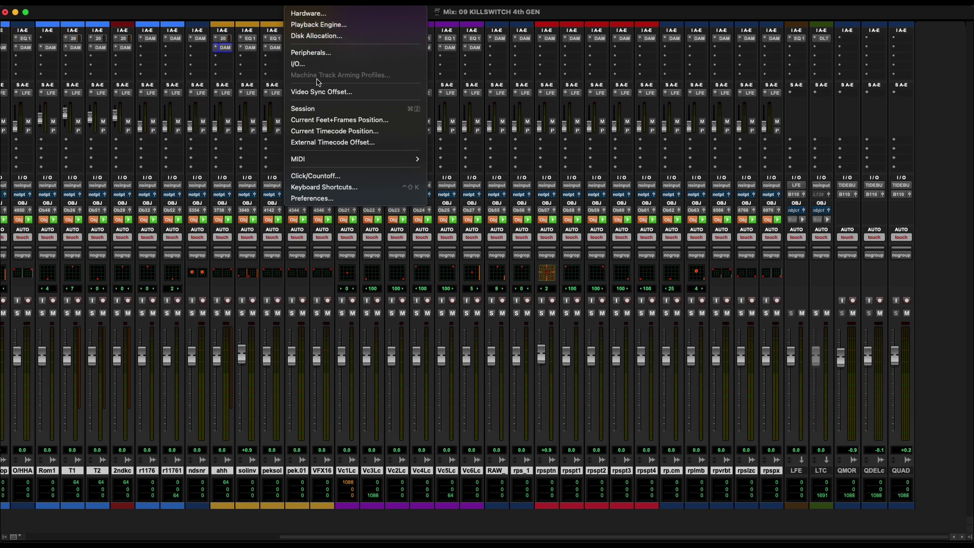
pyautogui.click(319, 107)
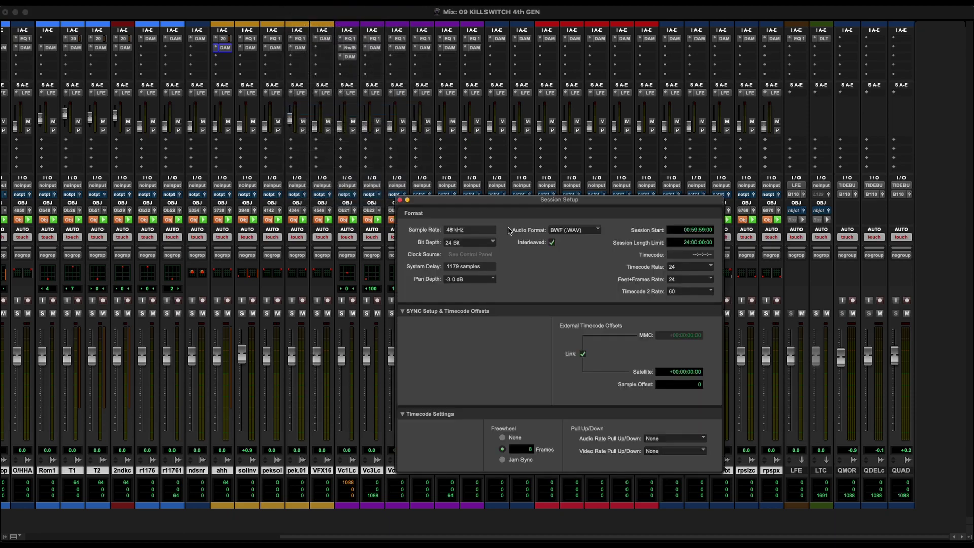
pyautogui.click(694, 231)
pyautogui.write('0000')
pyautogui.press('Return')
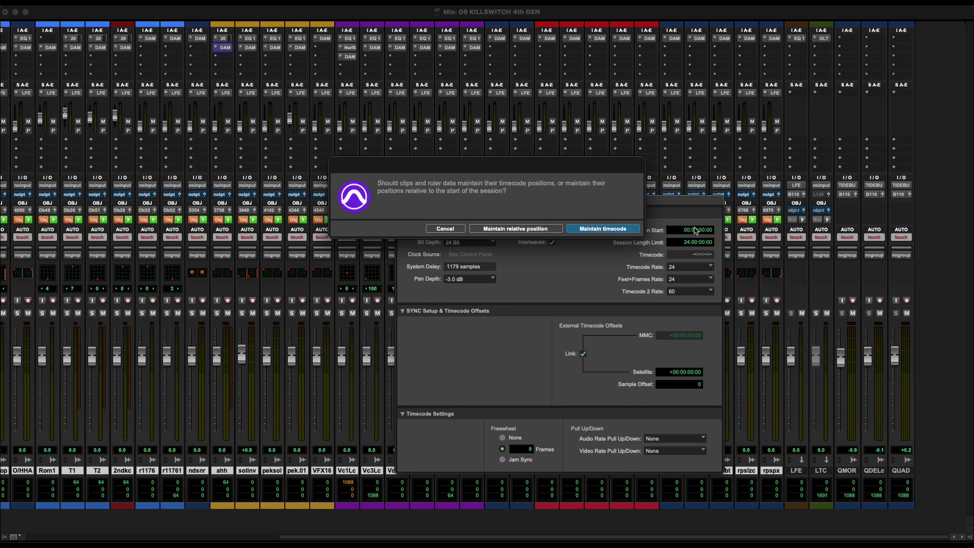
pyautogui.click(503, 228)
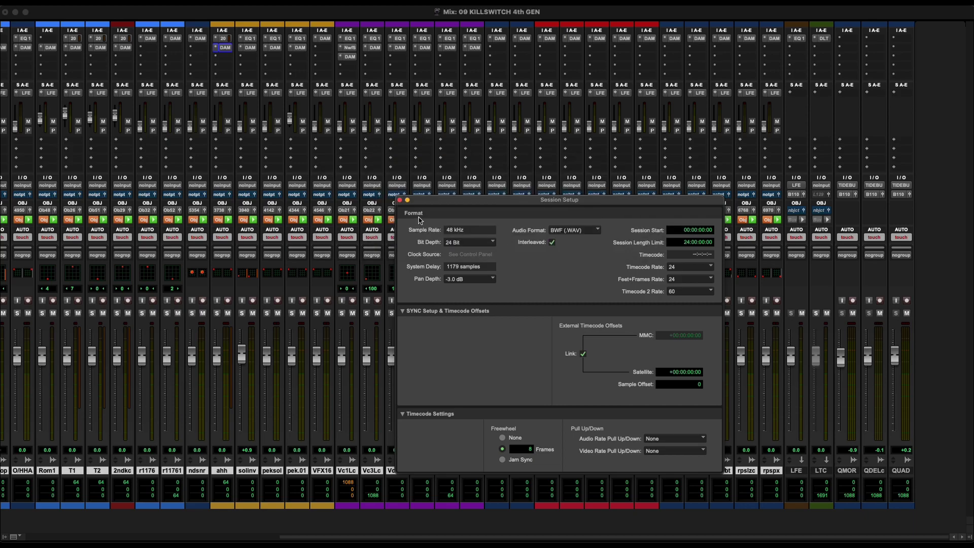
pyautogui.click(400, 200)
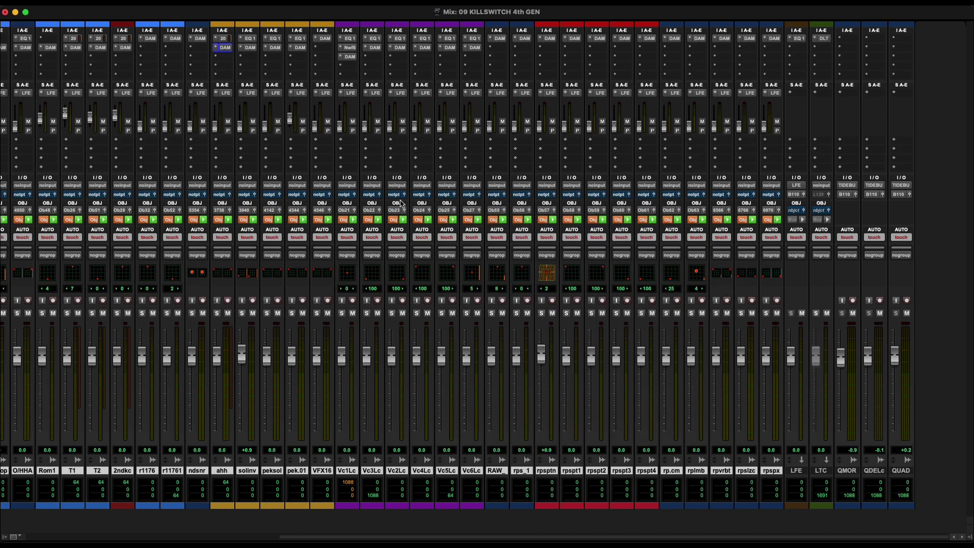
# Enlarge pek.01's Pan X automation lane in the Edit window and play back to write automation.
pyautogui.click(350, 57)
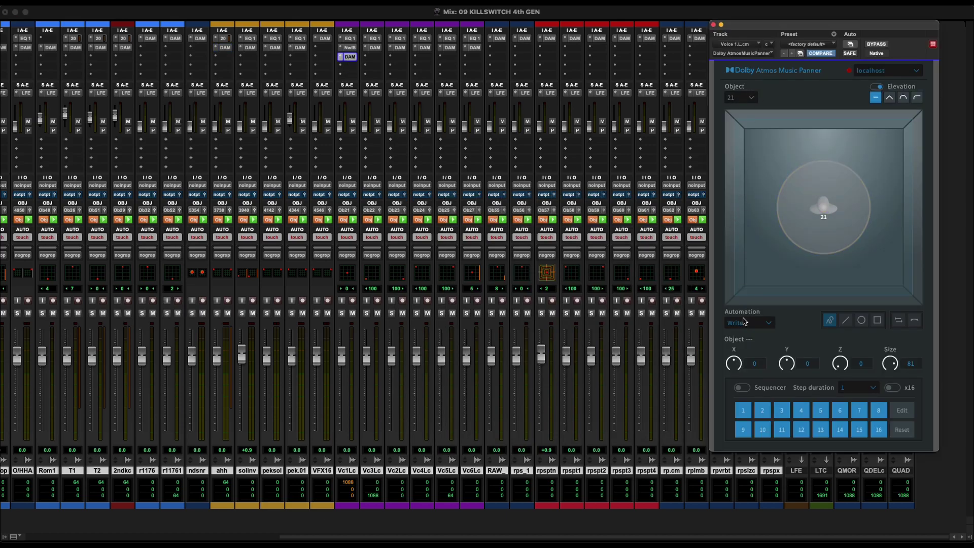
pyautogui.press('super+equal')
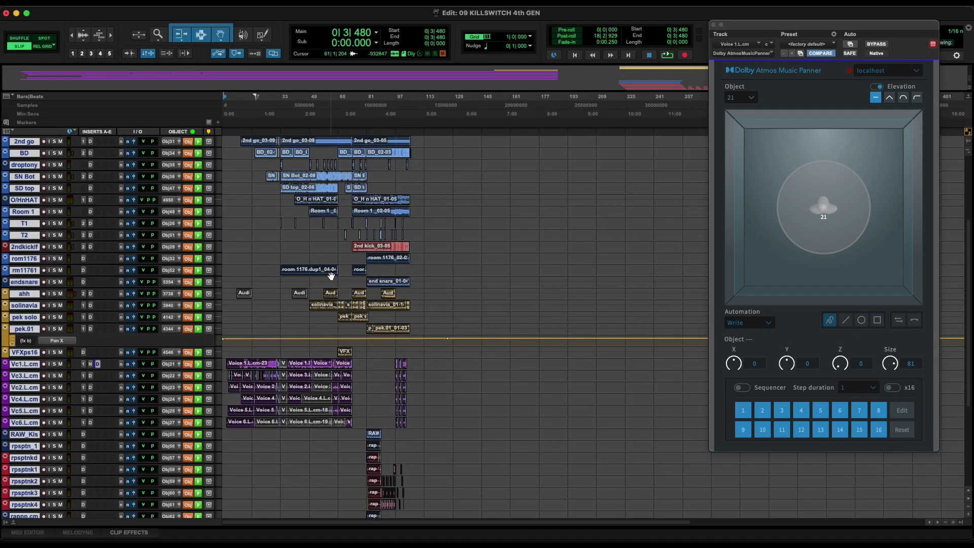
pyautogui.click(221, 344)
pyautogui.click(227, 365)
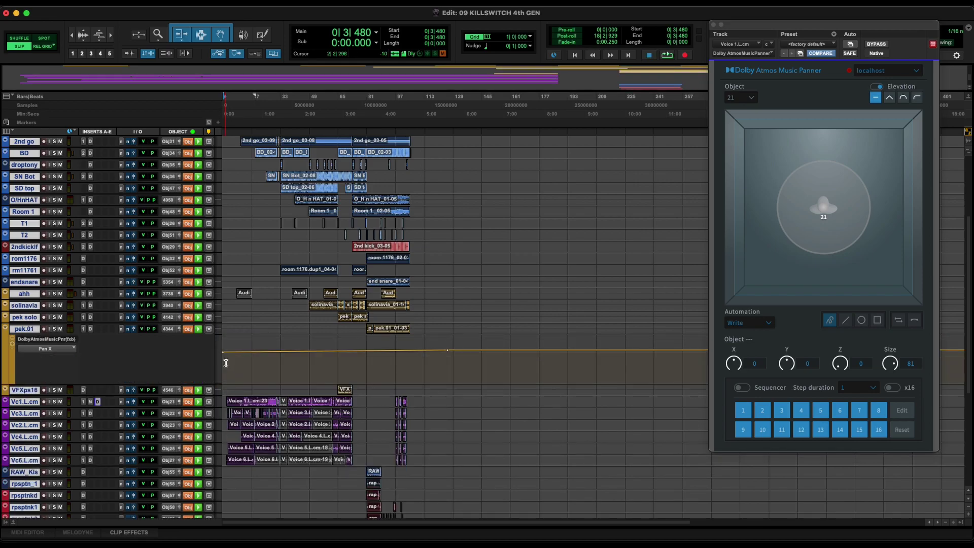
pyautogui.press('space')
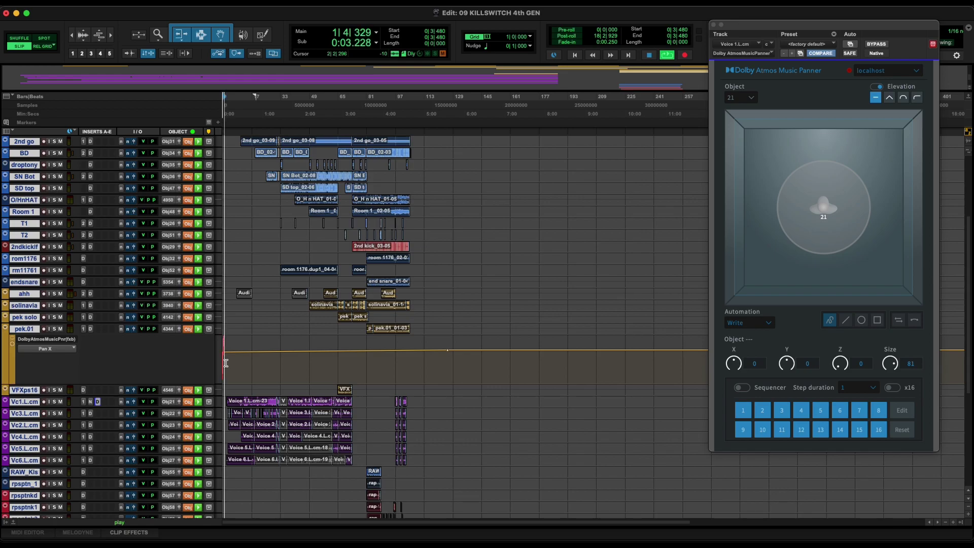
pyautogui.scroll(4, 226, 363)
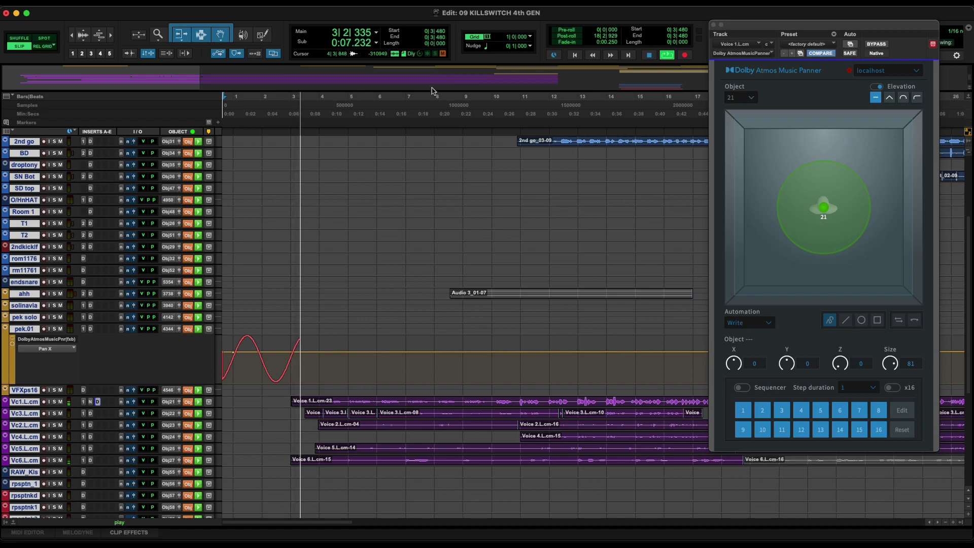
pyautogui.click(325, 1)
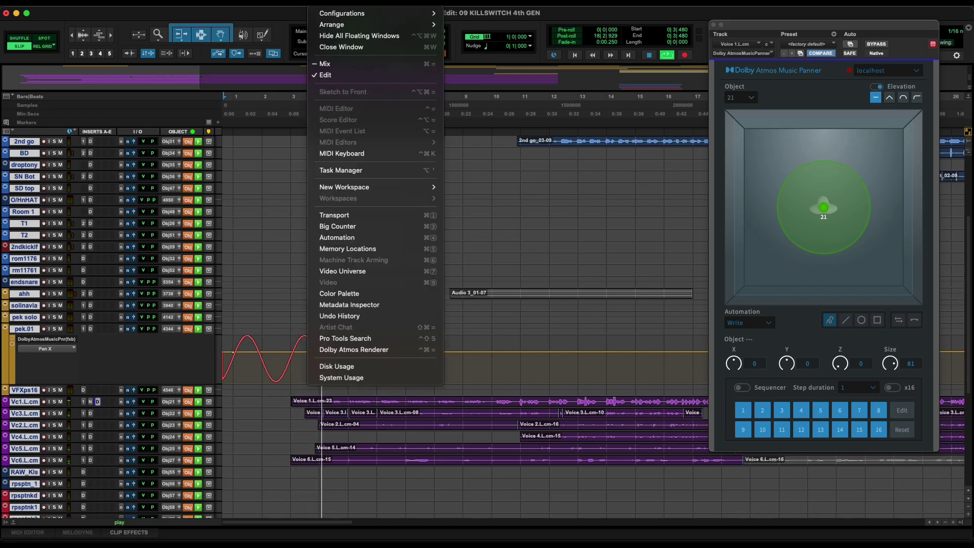
# Record pek.01's Pan X panner automation through the song while the Dolby Atmos Renderer monitors it.
pyautogui.click(364, 350)
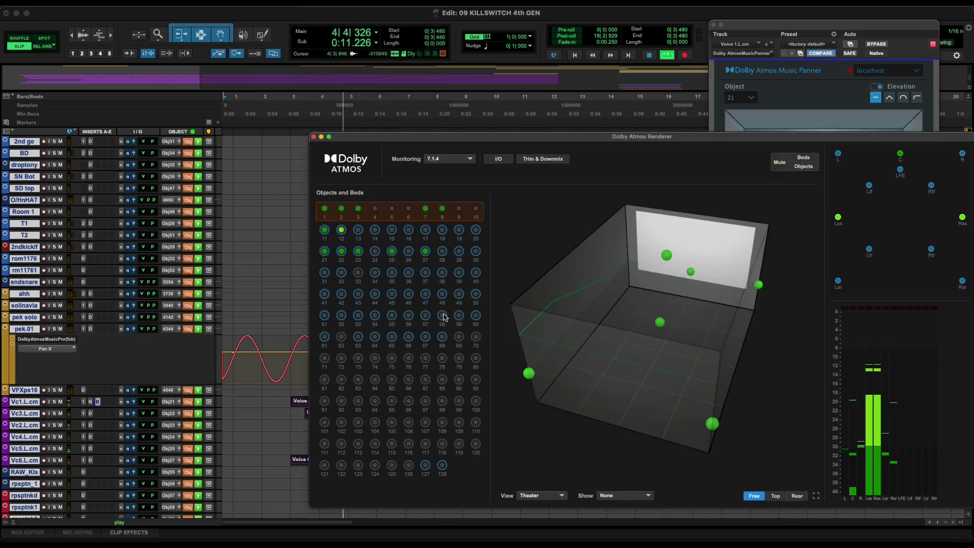
pyautogui.moveTo(584, 138); pyautogui.dragTo(700, 82)
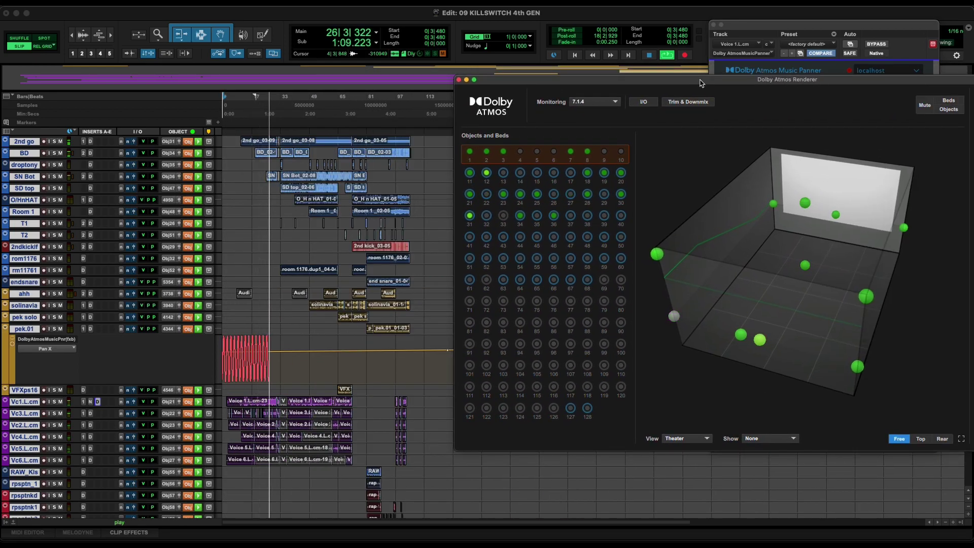
pyautogui.press('super+bracketright')
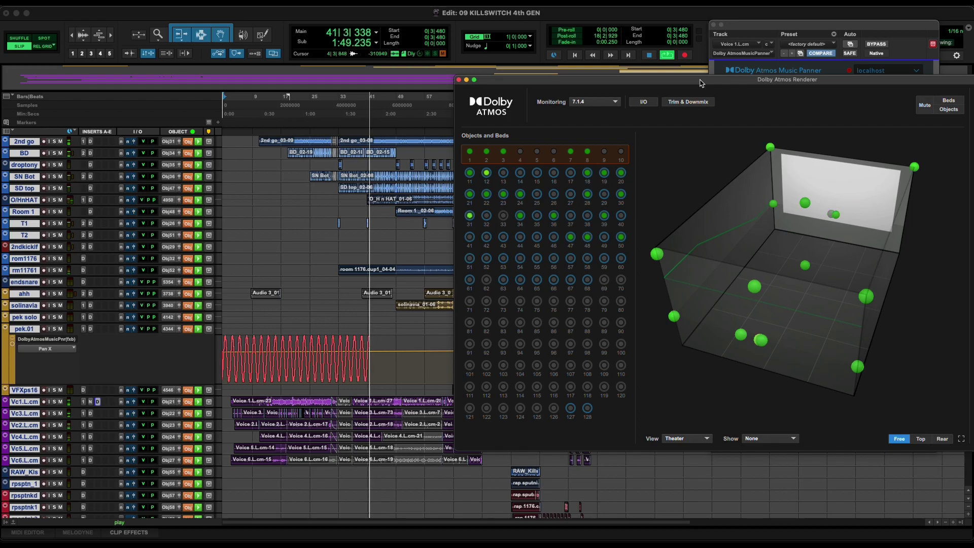
pyautogui.click(714, 25)
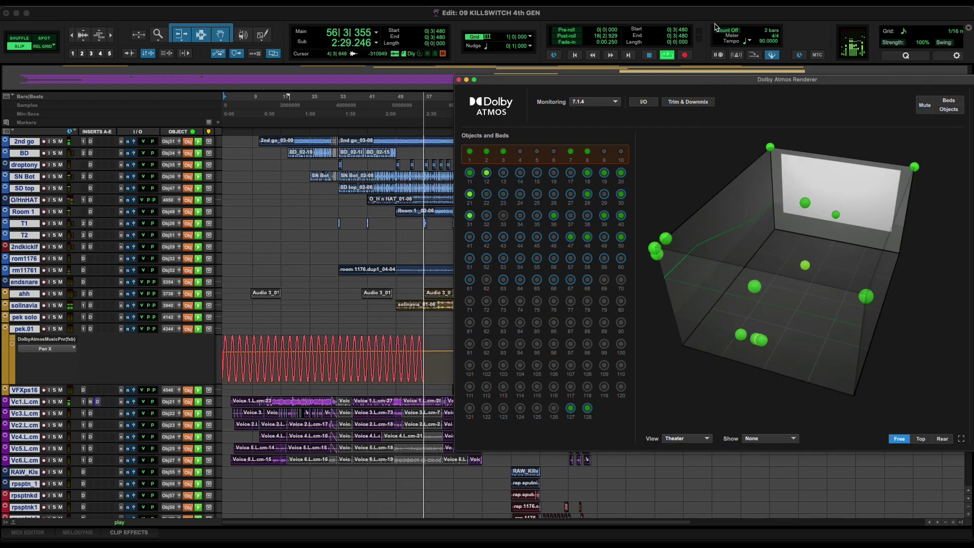
pyautogui.press('super+bracketleft')
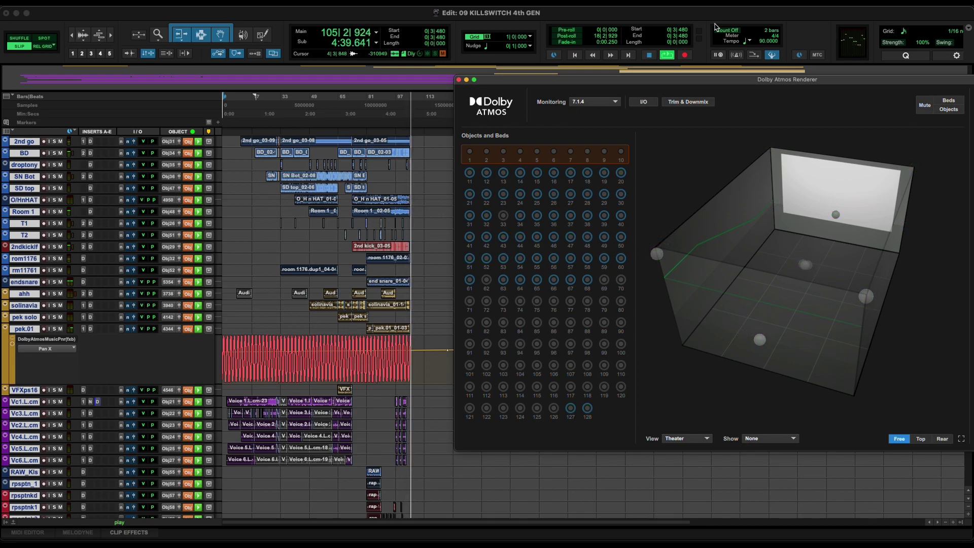
pyautogui.press('space')
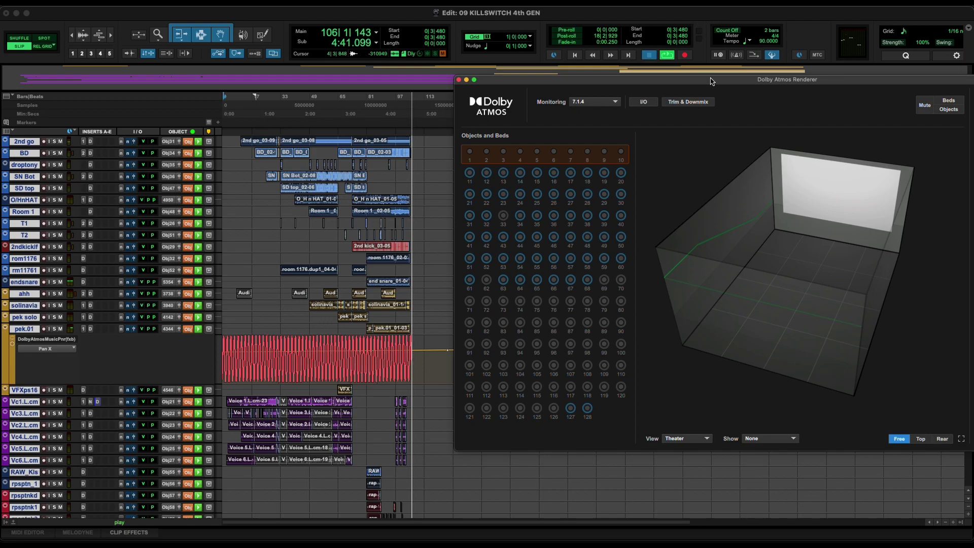
pyautogui.press('super+equal')
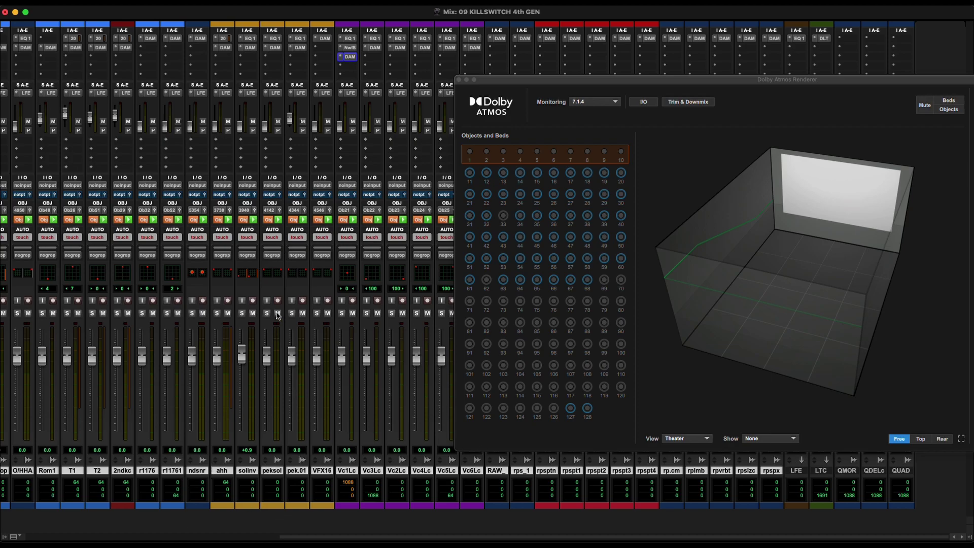
# Set all tracks' automation to read and turn Voice 1.L.cm's Atmos panner automation Off.
pyautogui.keyDown('alt'); pyautogui.click(250, 237); pyautogui.keyUp('alt')
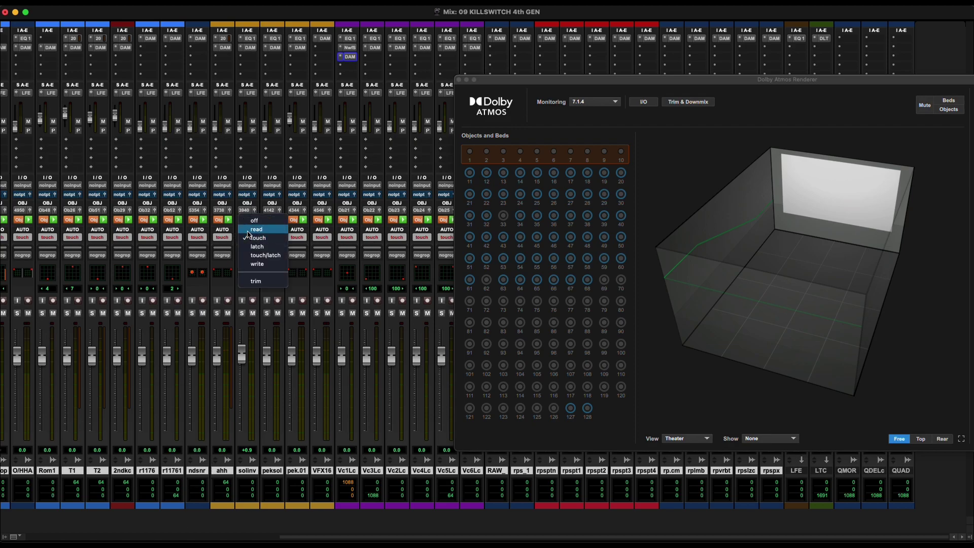
pyautogui.keyDown('alt'); pyautogui.click(247, 234); pyautogui.keyUp('alt')
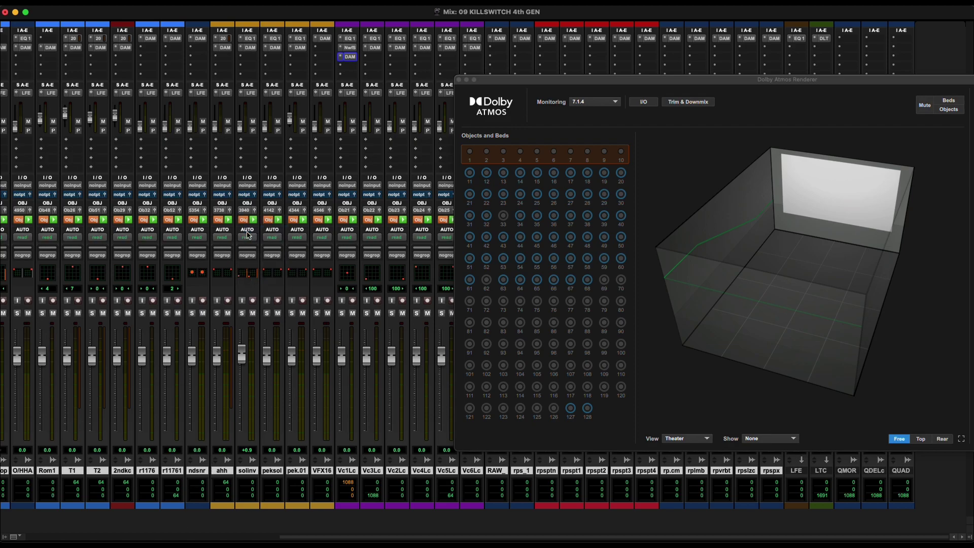
pyautogui.click(349, 57)
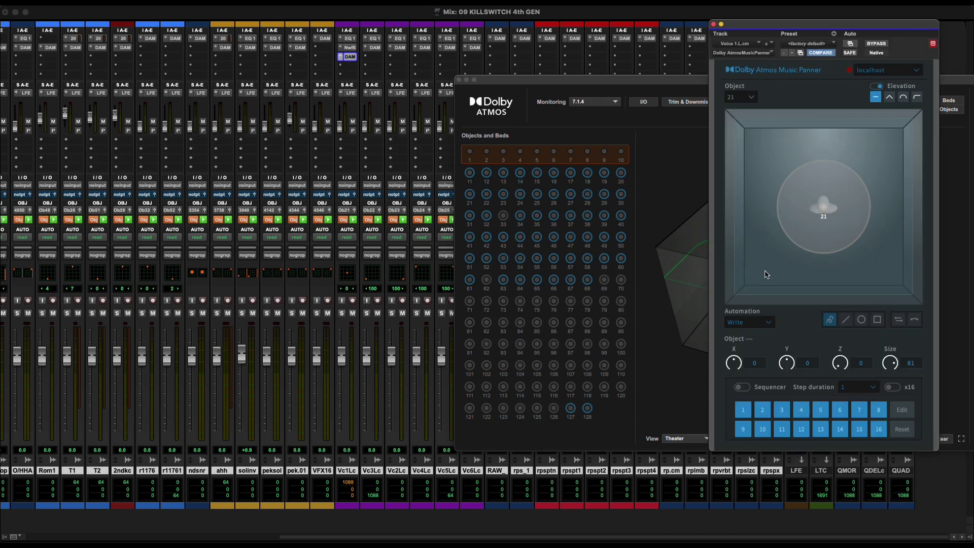
pyautogui.click(768, 322)
pyautogui.click(762, 334)
pyautogui.click(714, 25)
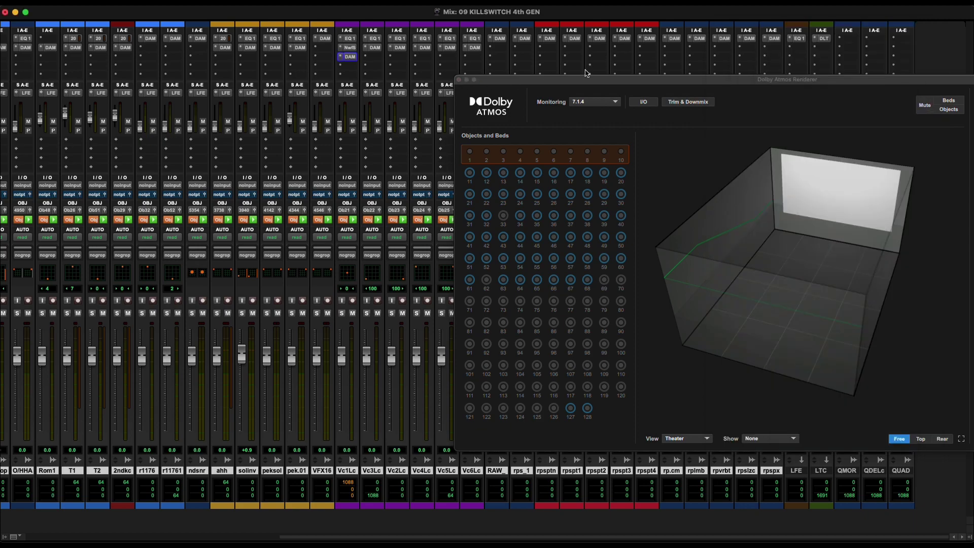
pyautogui.press('super+equal')
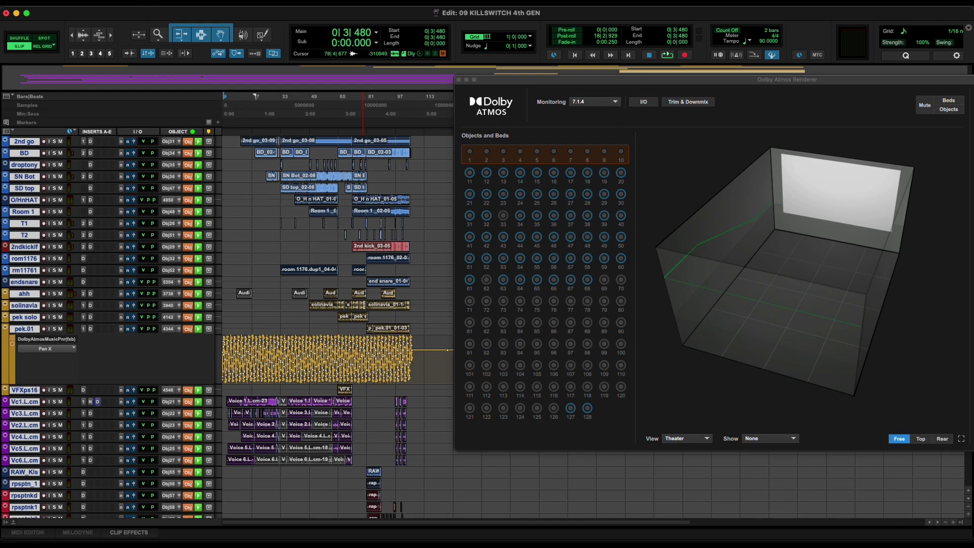
# Duplicate the Dolby Atmos plug-in automation to pan automation, accepting the irreversible-copy warning.
pyautogui.click(92, 0)
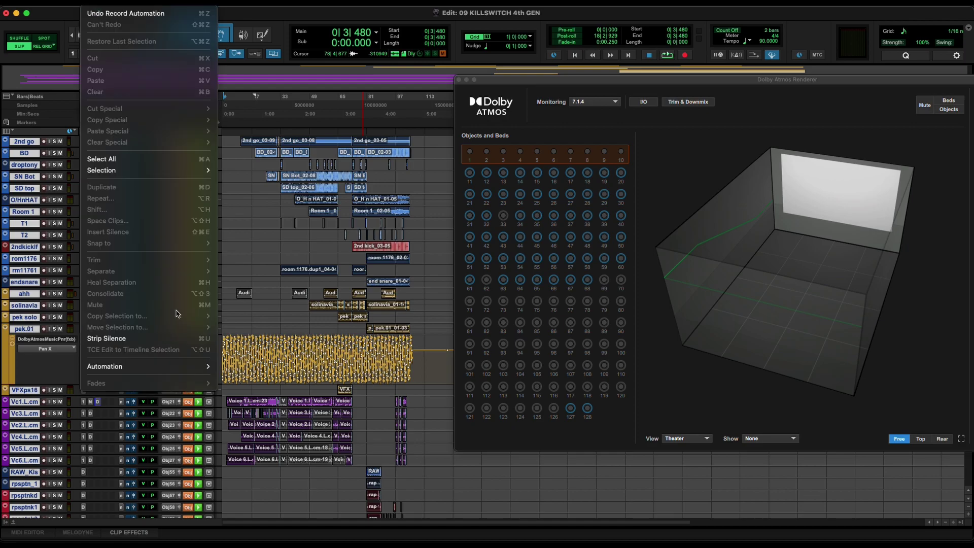
pyautogui.moveTo(178, 367)
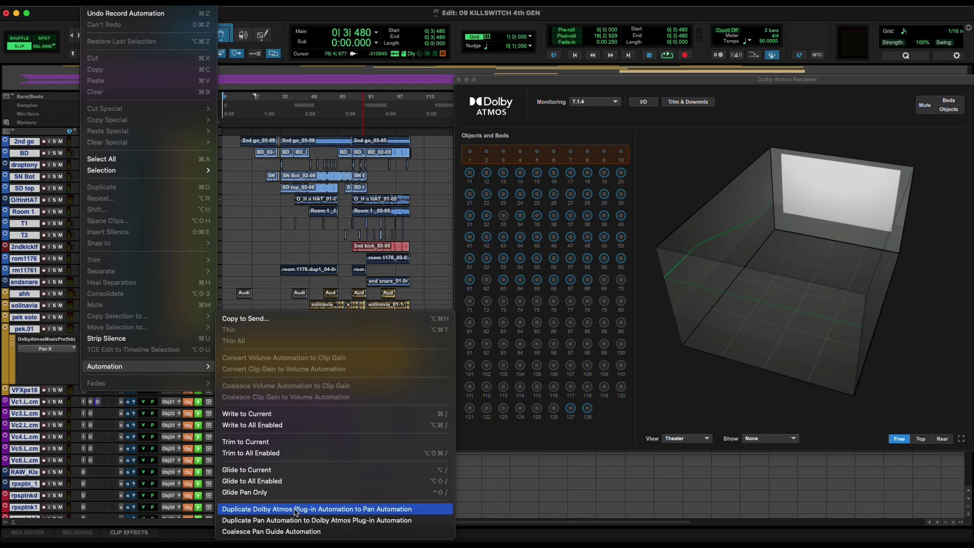
pyautogui.click(349, 506)
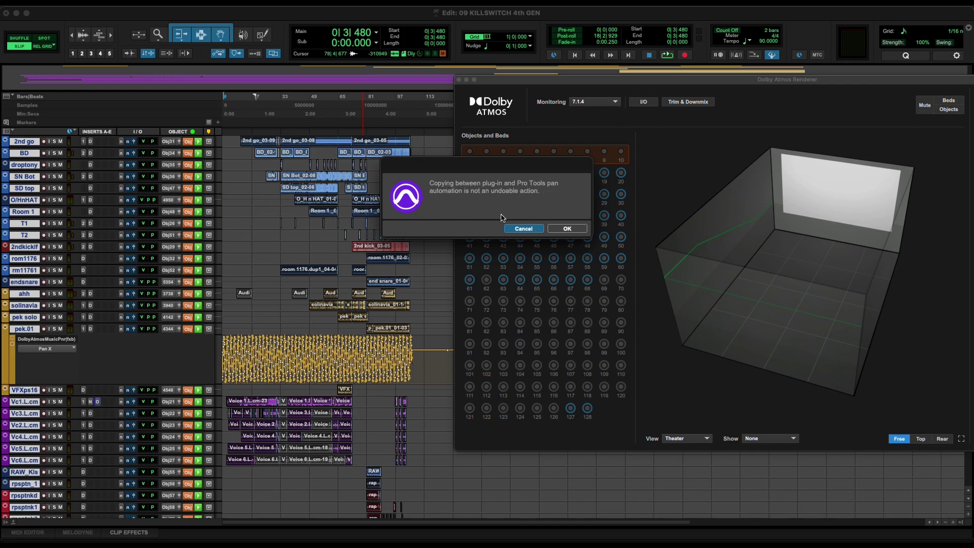
pyautogui.click(571, 230)
pyautogui.click(572, 229)
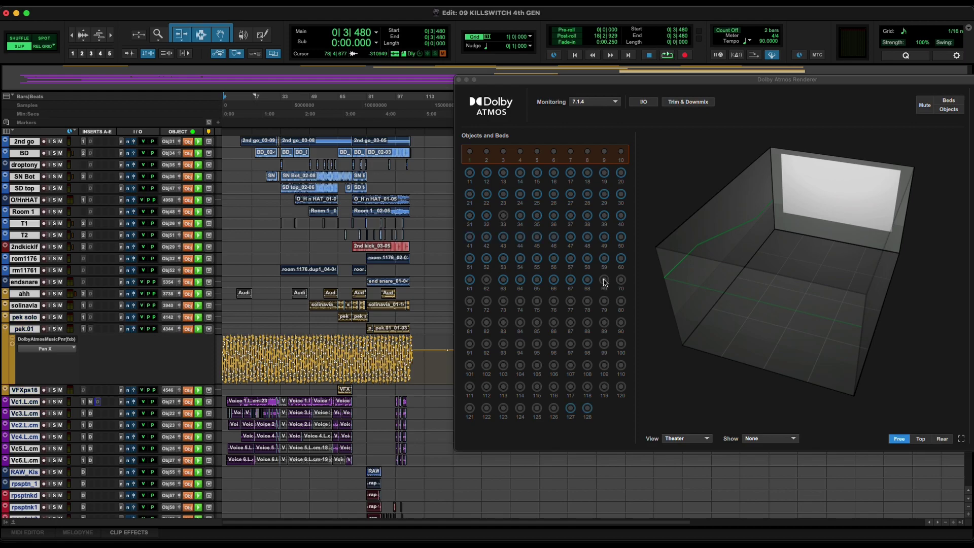
pyautogui.click(667, 55)
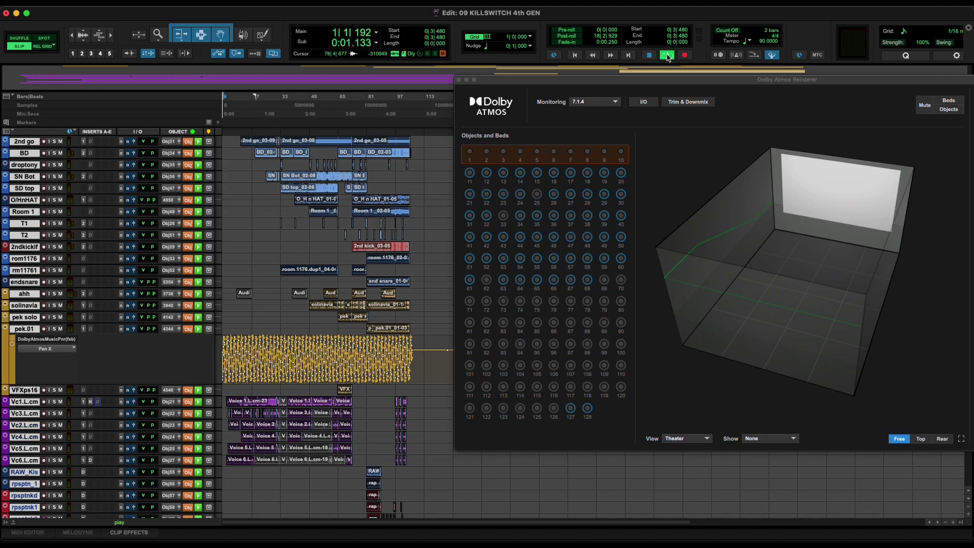
pyautogui.click(649, 54)
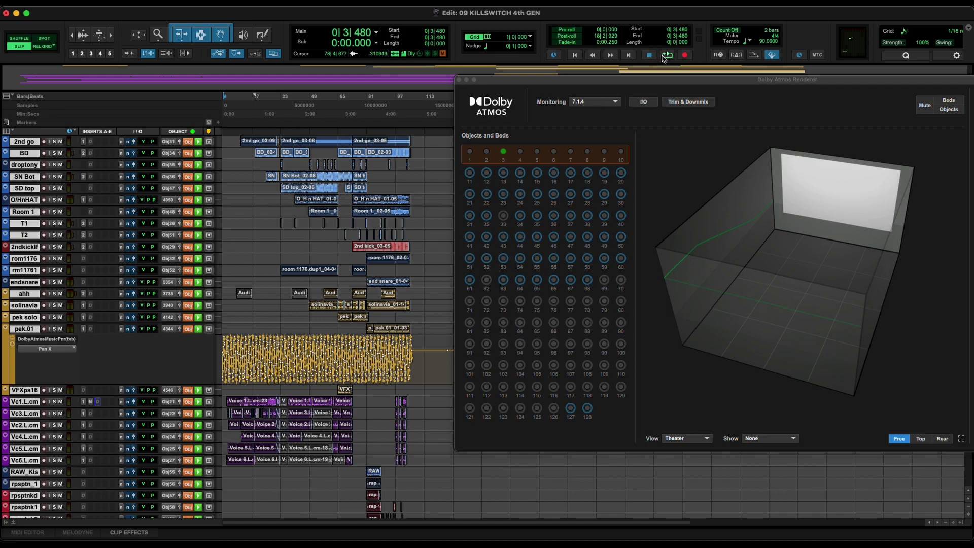
pyautogui.click(666, 56)
pyautogui.click(668, 57)
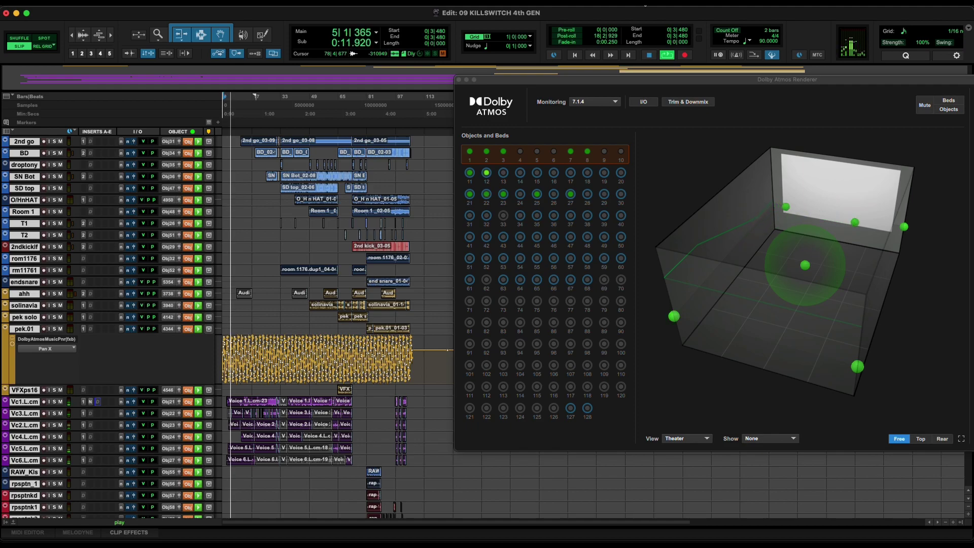
pyautogui.click(653, 54)
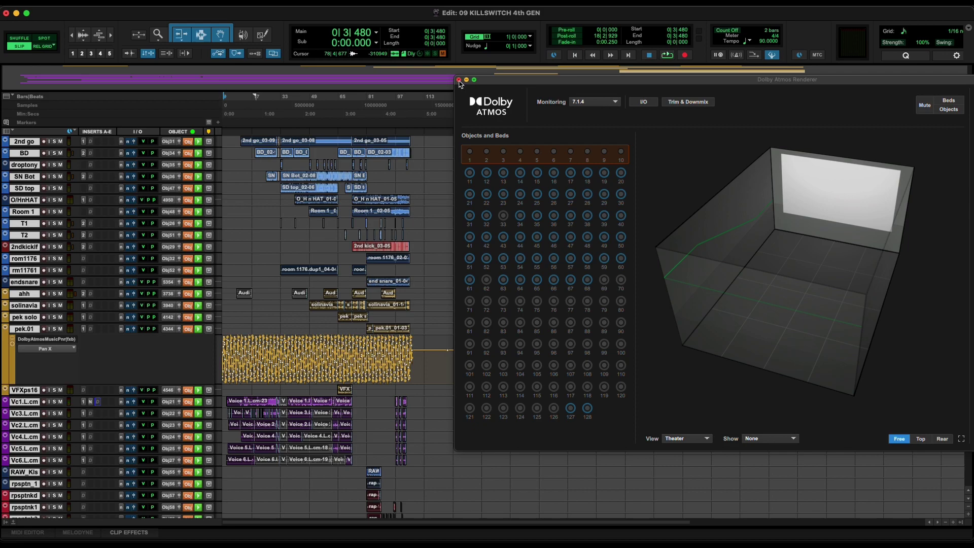
# Close the Renderer, hide the LTC track in the Mix window, and select the QUAD track.
pyautogui.click(457, 80)
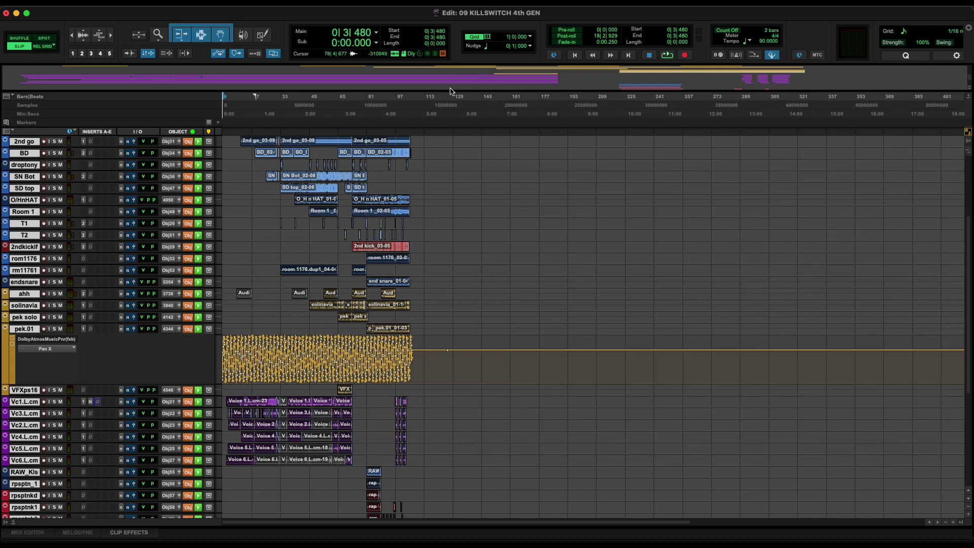
pyautogui.press('super+equal')
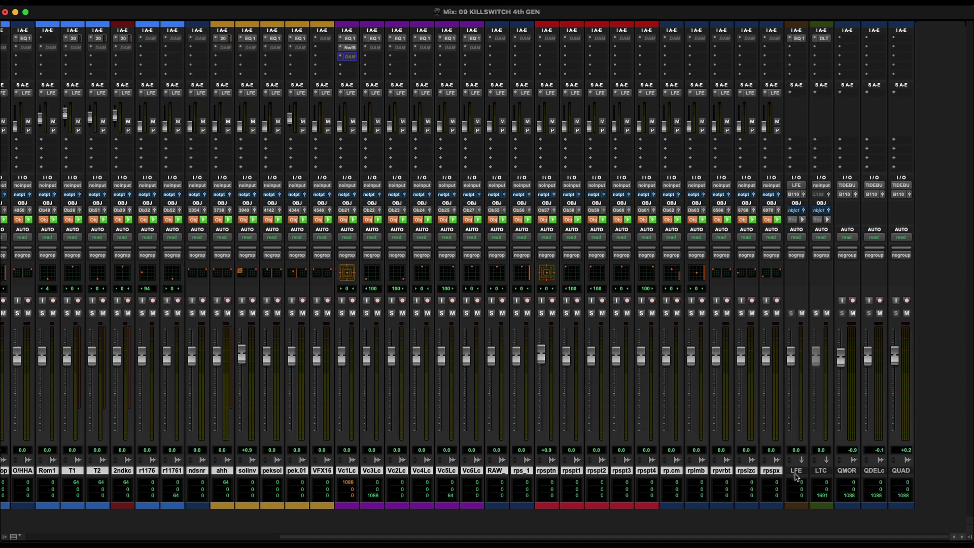
pyautogui.click(822, 471)
pyautogui.rightClick(823, 472)
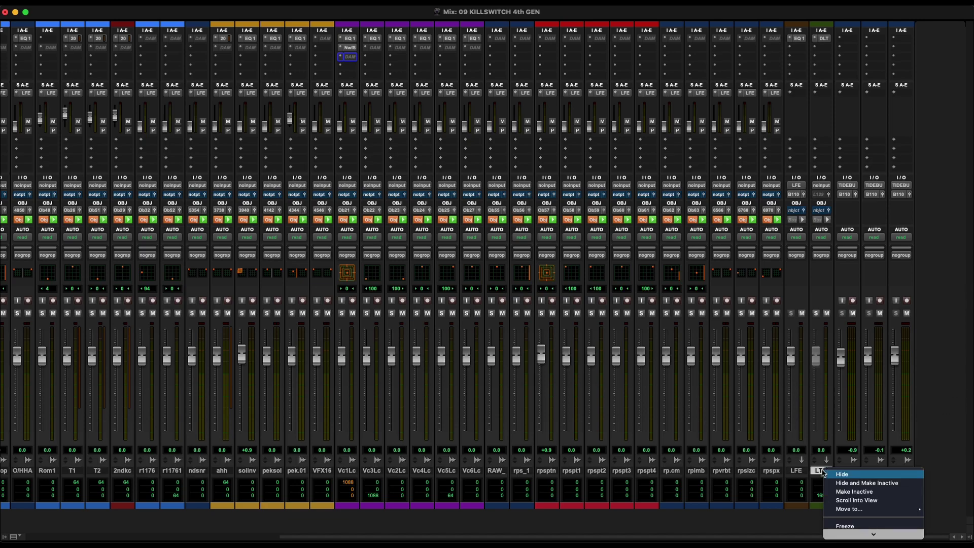
pyautogui.click(850, 488)
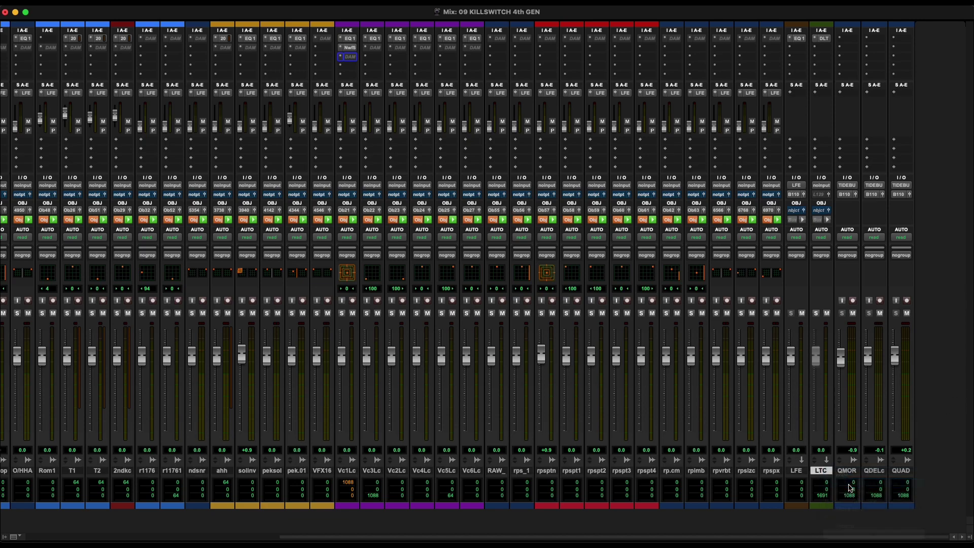
pyautogui.click(902, 472)
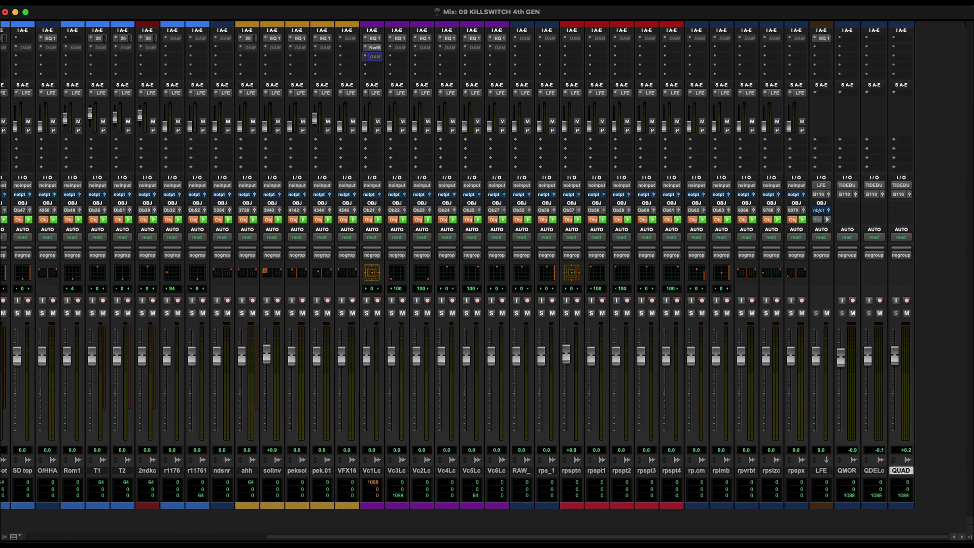
# Create a new 7.1.4 Master Fader track.
pyautogui.click(134, 5)
pyautogui.click(148, 12)
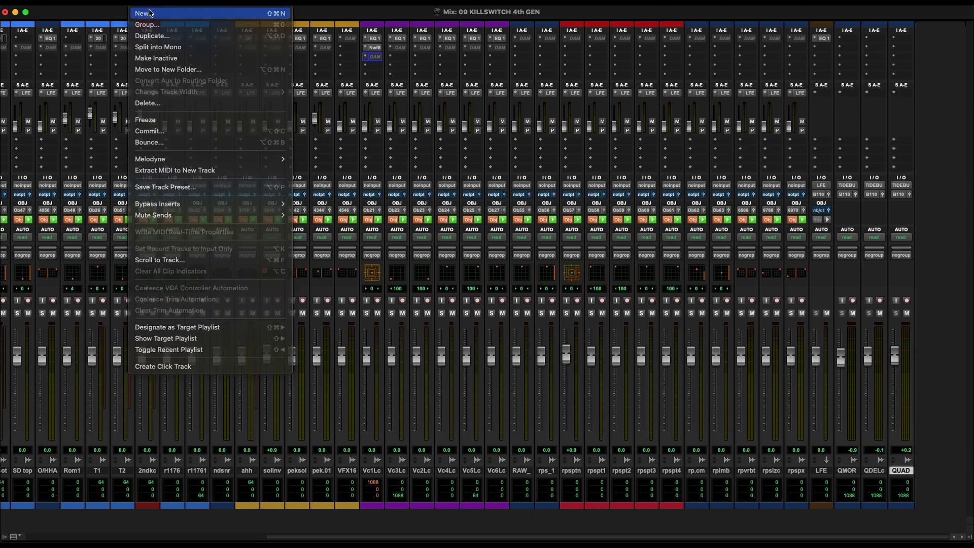
pyautogui.click(370, 192)
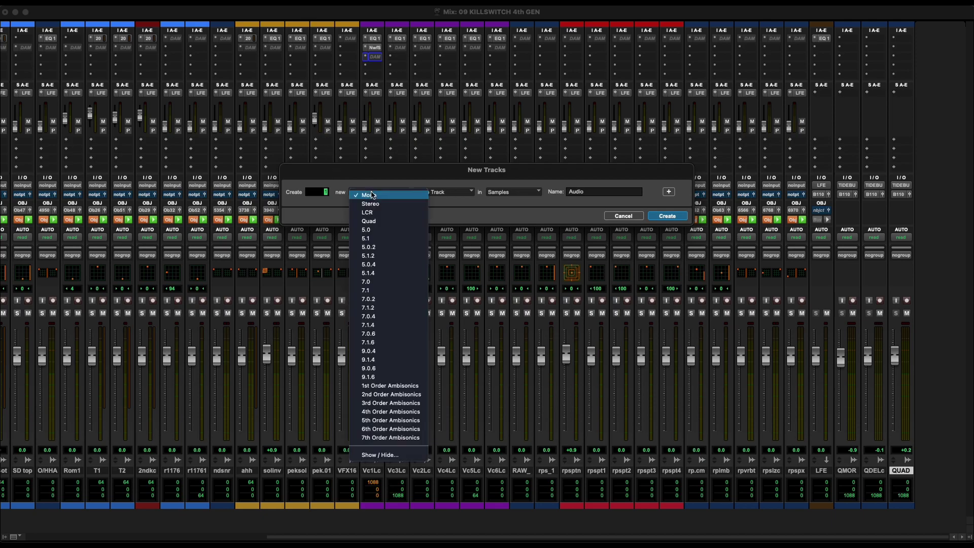
pyautogui.click(390, 325)
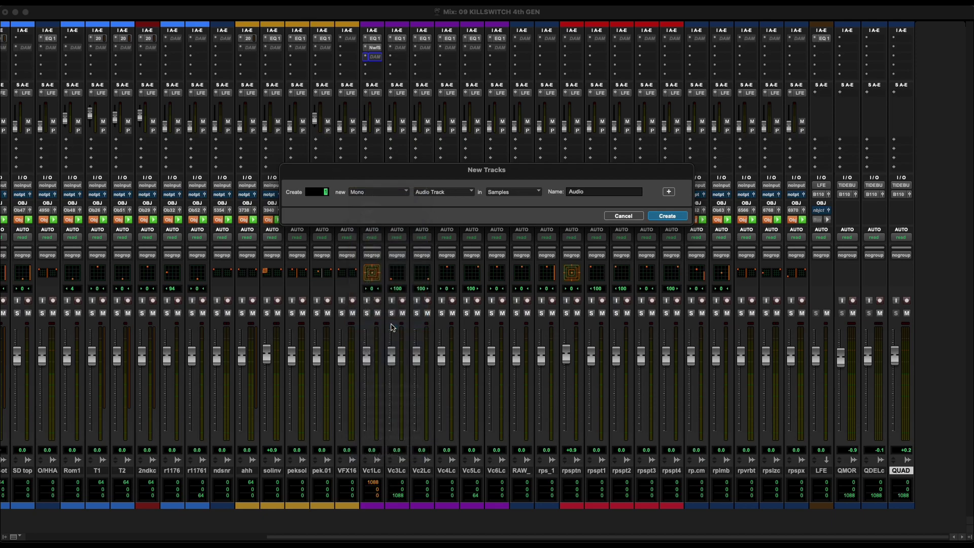
pyautogui.click(440, 194)
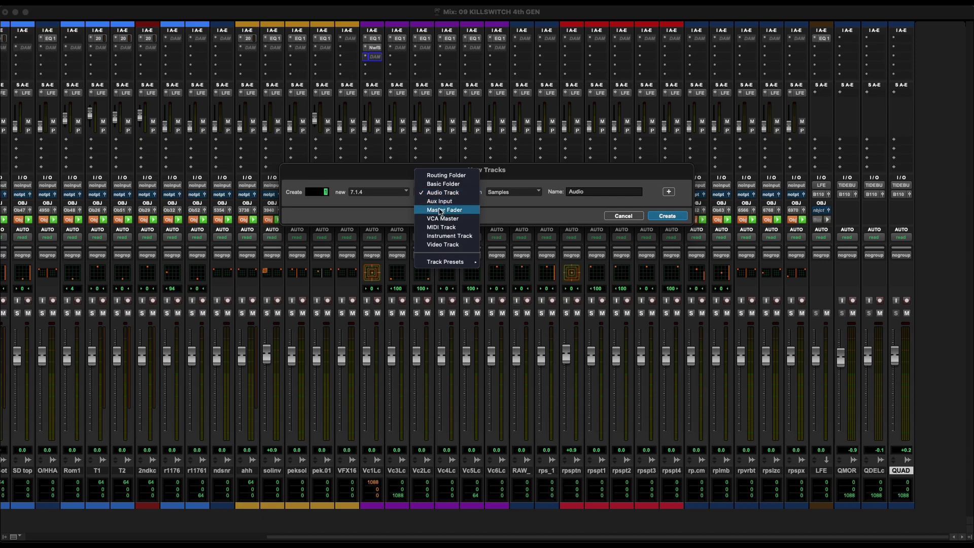
pyautogui.click(439, 212)
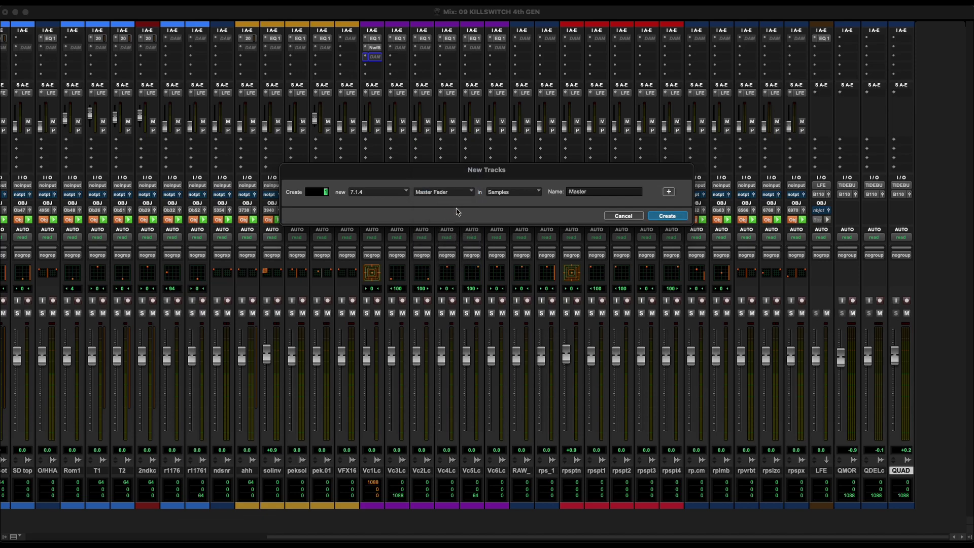
pyautogui.click(667, 215)
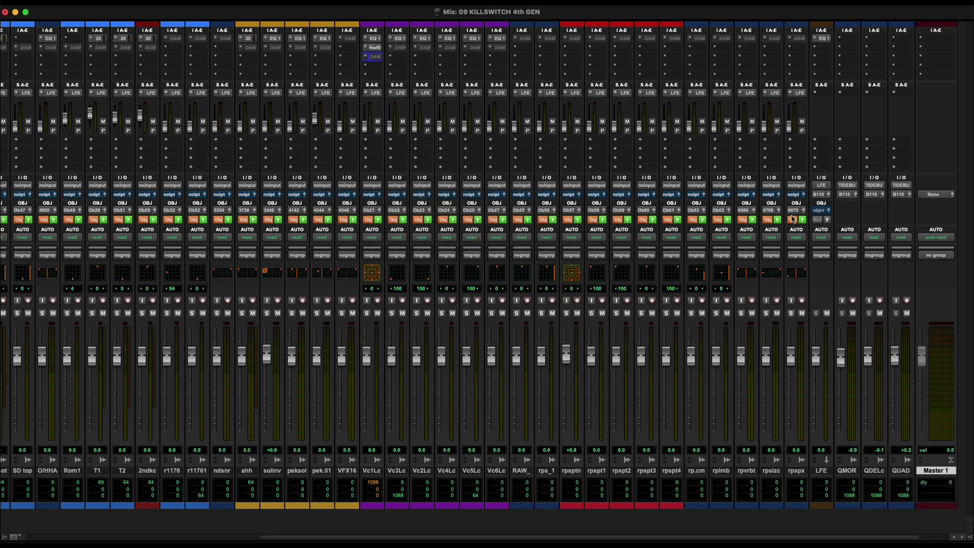
# Route Master 1 to Renderer Out (7.1.4) and insert a 7.1.4 Dirac Live Processor.
pyautogui.click(941, 195)
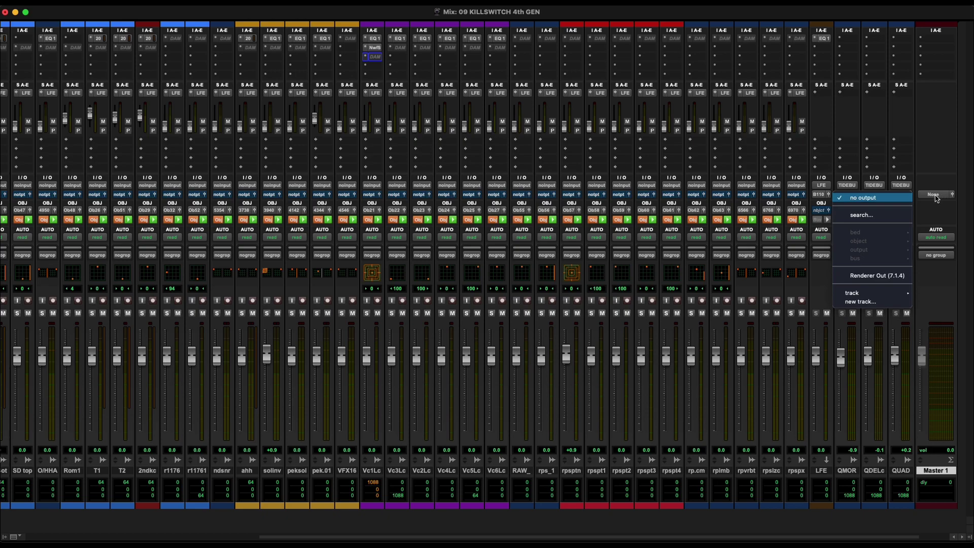
pyautogui.click(894, 277)
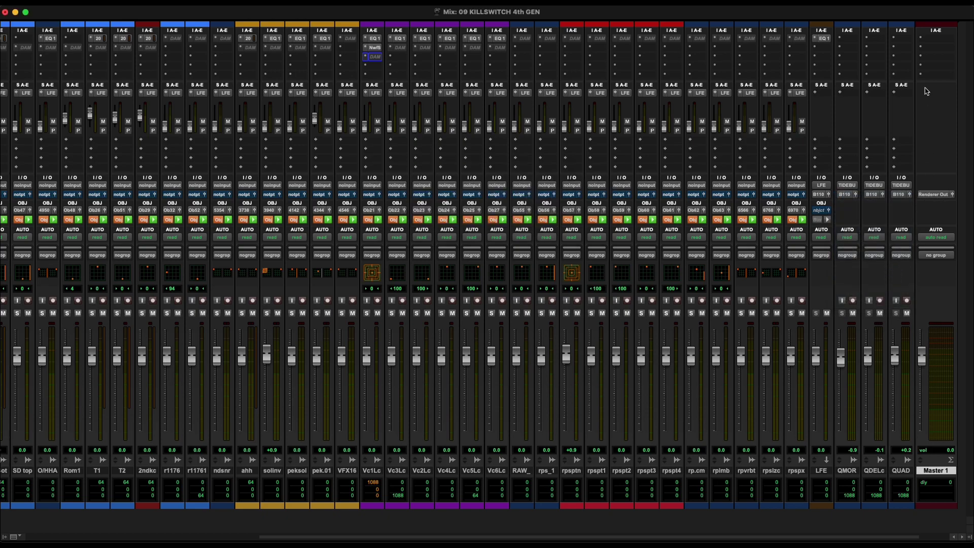
pyautogui.click(934, 38)
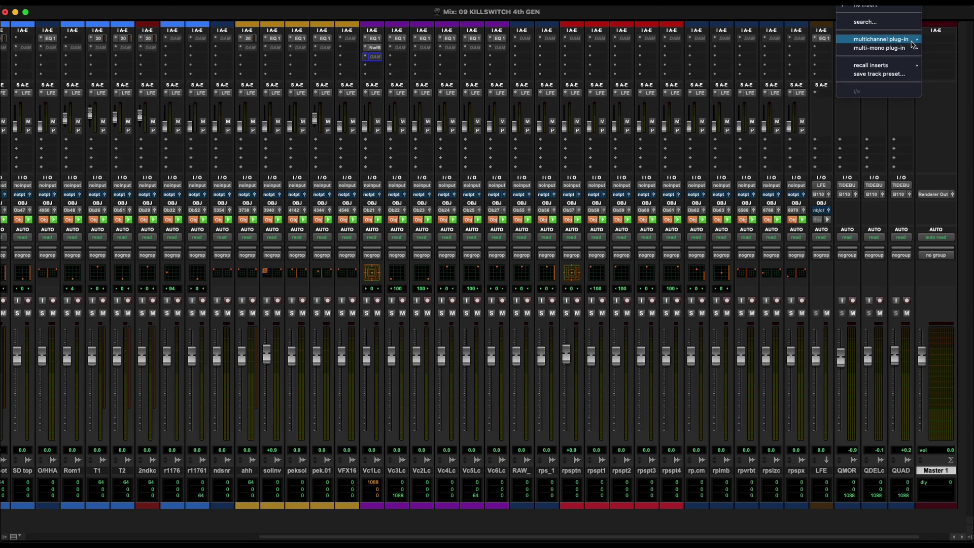
pyautogui.moveTo(908, 48)
pyautogui.moveTo(883, 39)
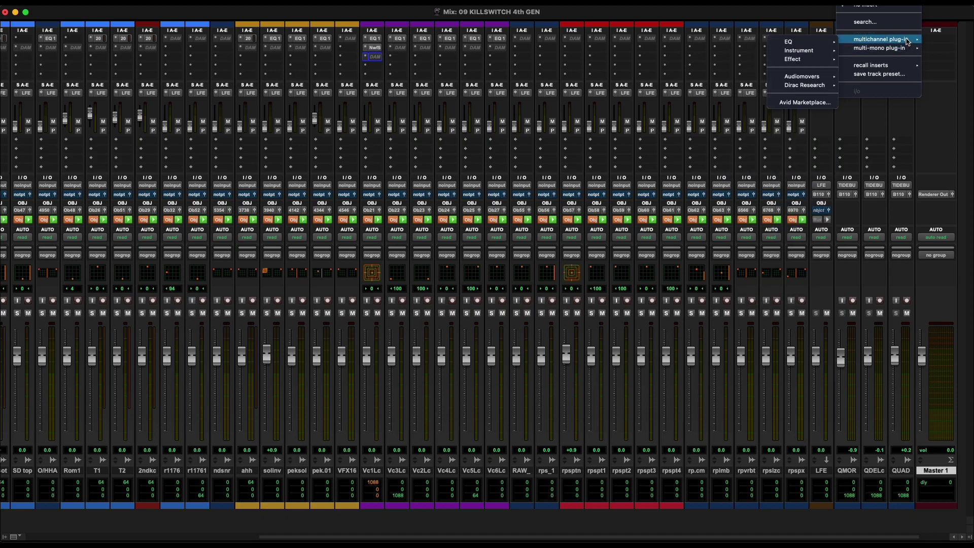
pyautogui.moveTo(807, 86)
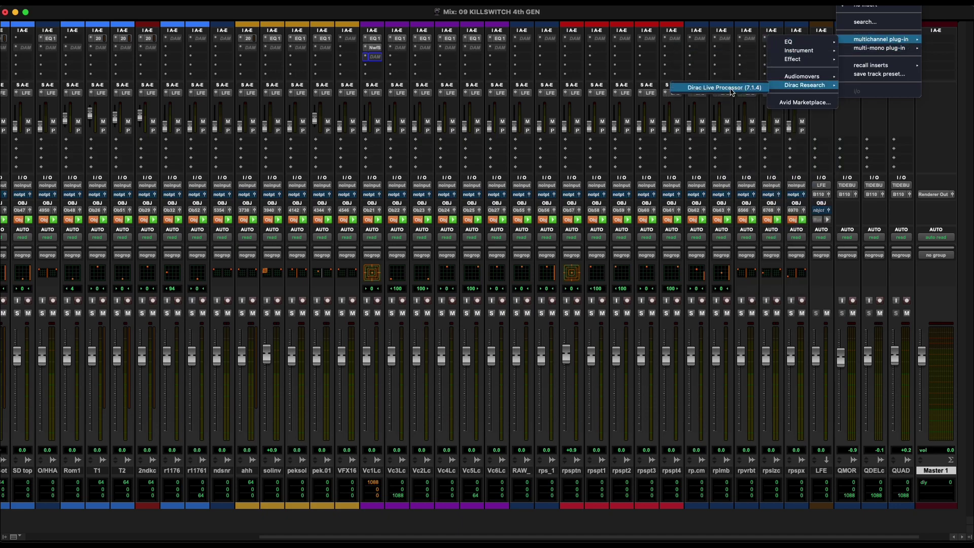
pyautogui.click(730, 89)
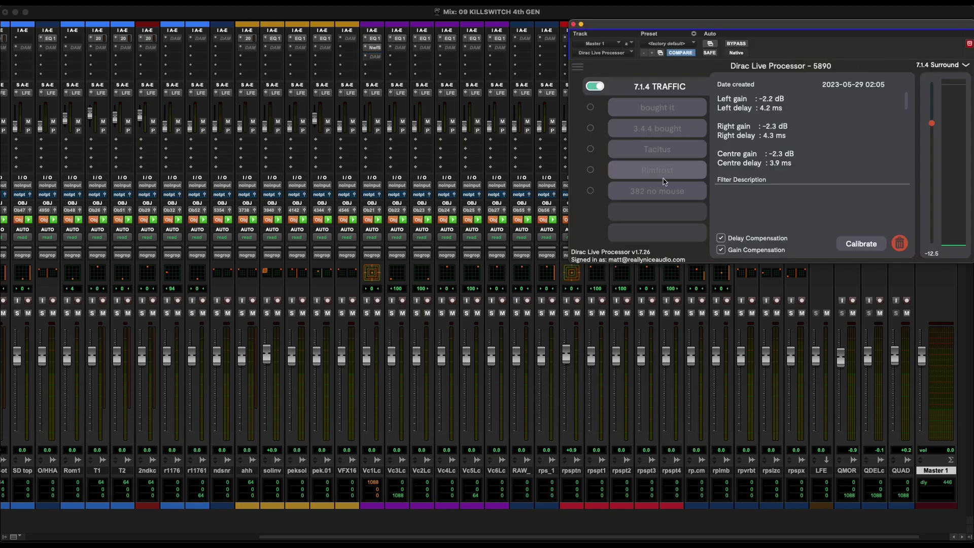
# Select the 382 no mouse filter, raise Dirac gain to 0.0, and start playback.
pyautogui.click(656, 191)
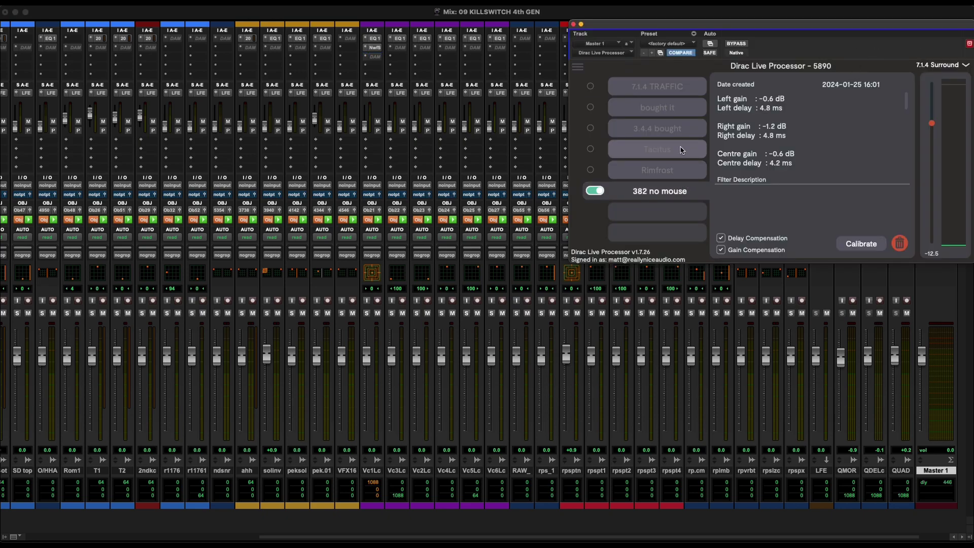
pyautogui.moveTo(932, 127); pyautogui.dragTo(939, 73)
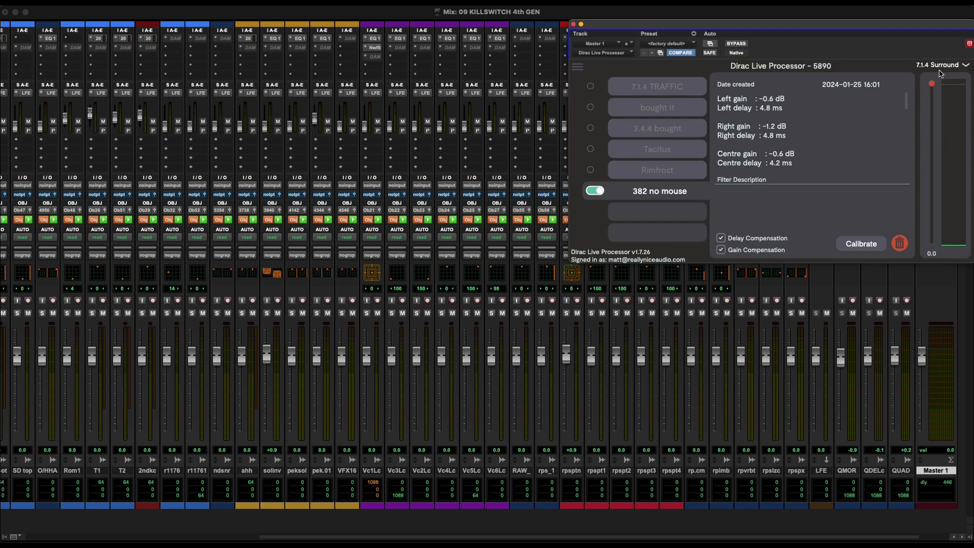
pyautogui.press('space')
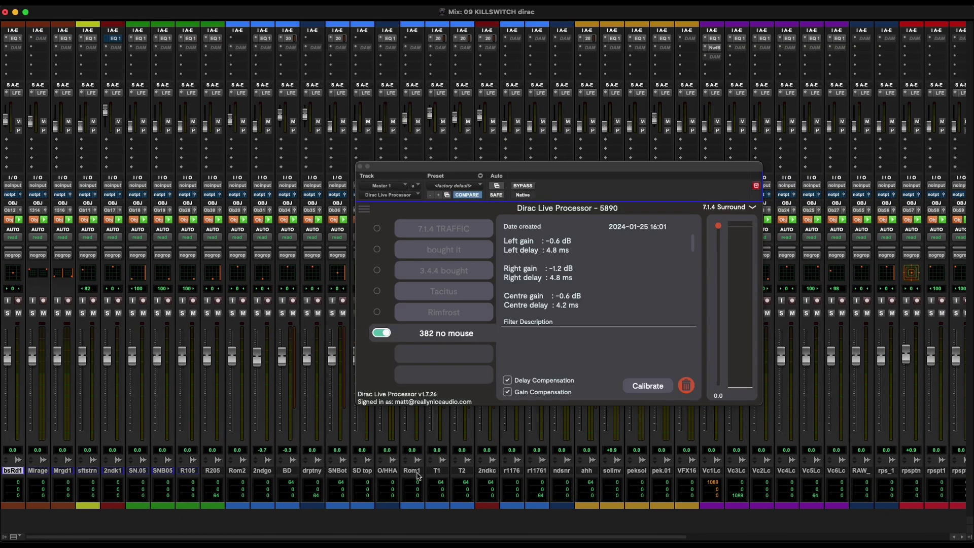
# Remove the DAM inserts from tracks bsRd1 through 2ndkc.
pyautogui.keyDown('shift'); pyautogui.click(489, 471); pyautogui.keyUp('shift')
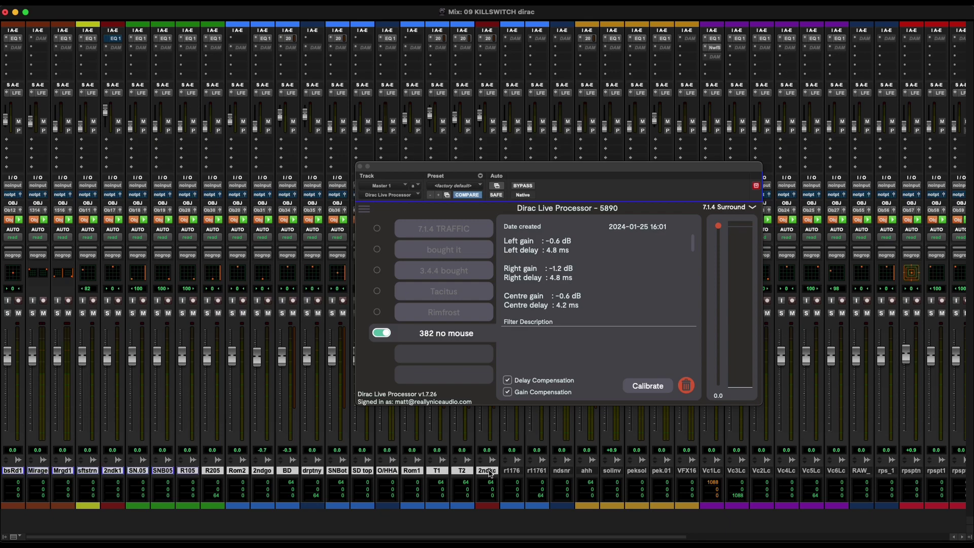
pyautogui.keyDown('alt'); pyautogui.keyDown('shift'); pyautogui.click(477, 48); pyautogui.keyUp('shift'); pyautogui.keyUp('alt')
pyautogui.click(565, 228)
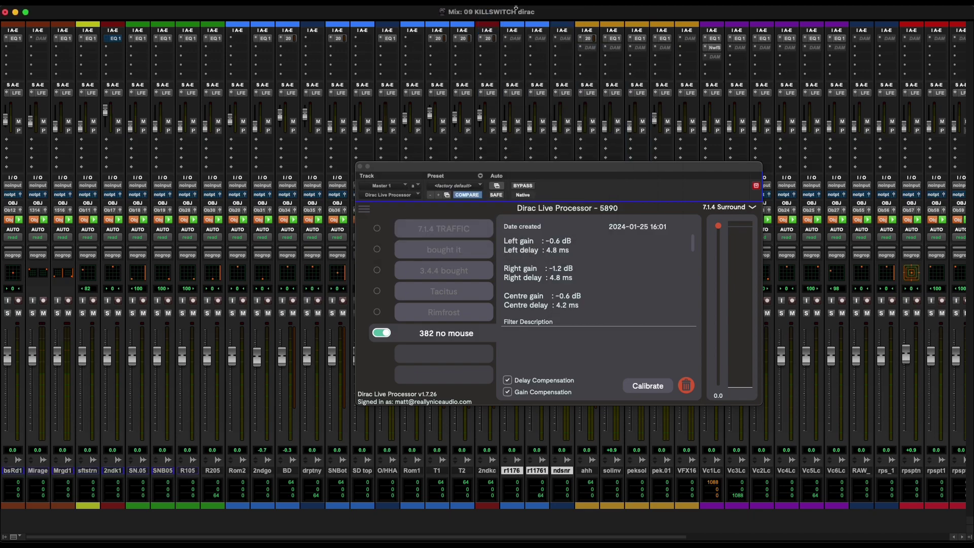
pyautogui.keyDown('alt'); pyautogui.keyDown('shift'); pyautogui.click(687, 38); pyautogui.keyUp('shift'); pyautogui.keyUp('alt')
pyautogui.hscroll(10, 705, 61)
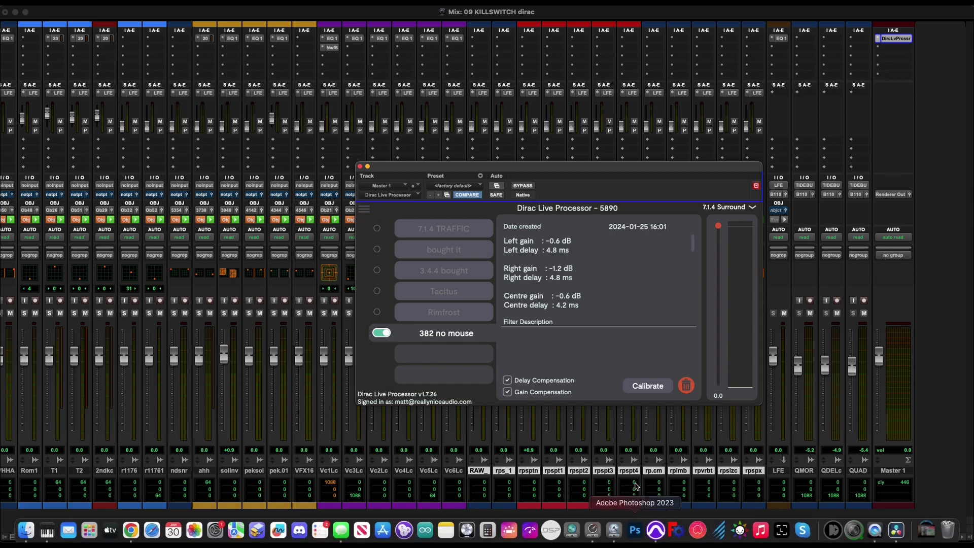
pyautogui.moveTo(635, 538); pyautogui.dragTo(350, 540)
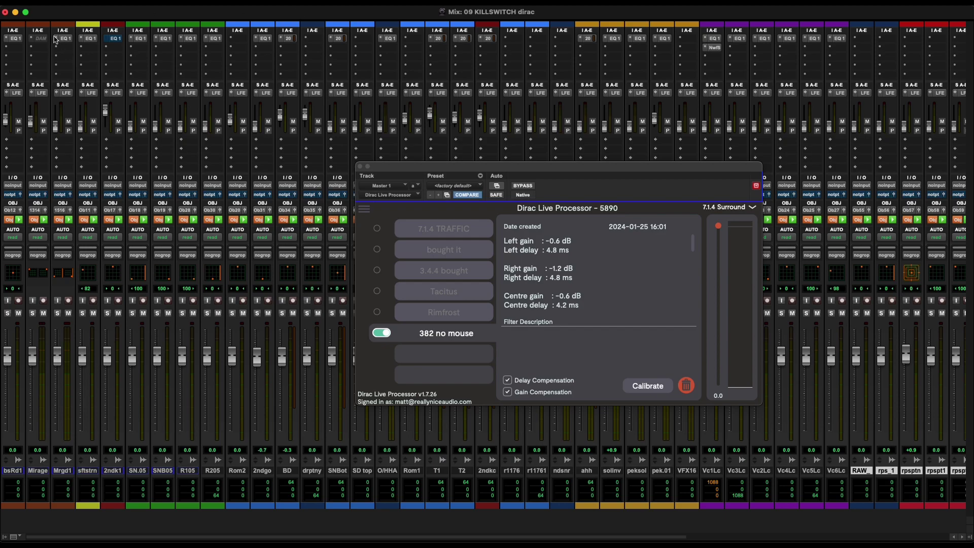
# Clear the inactive plug-in and its automation from the Mirage track's insert.
pyautogui.click(34, 38)
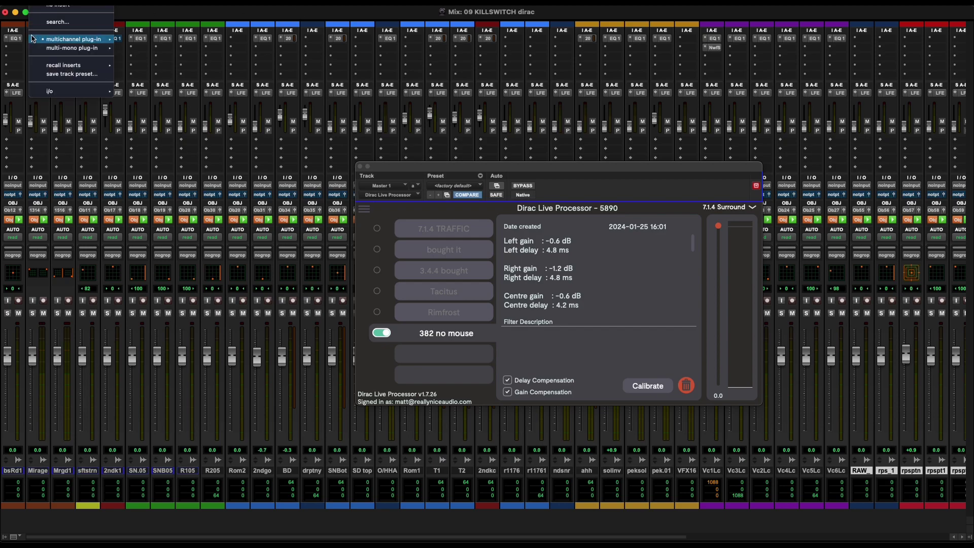
pyautogui.click(46, 6)
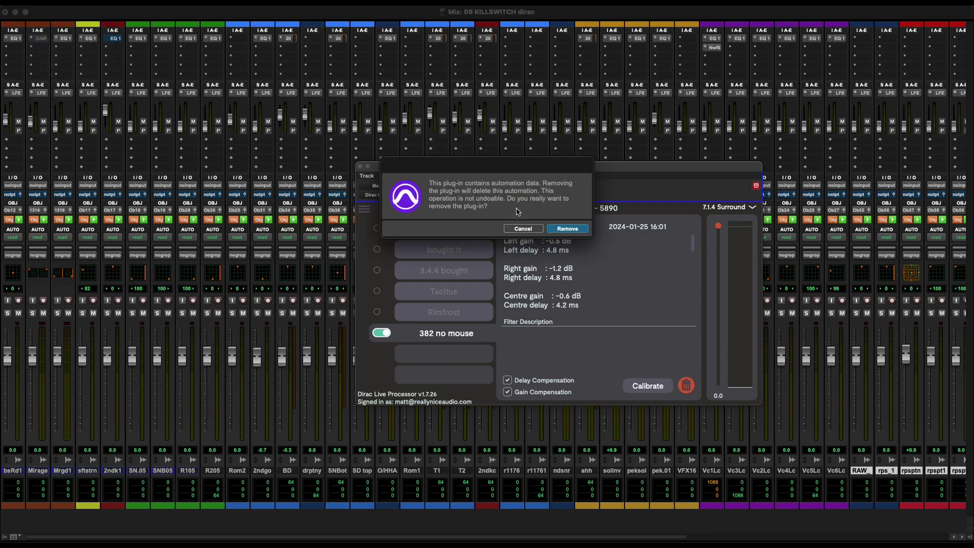
pyautogui.press('Return')
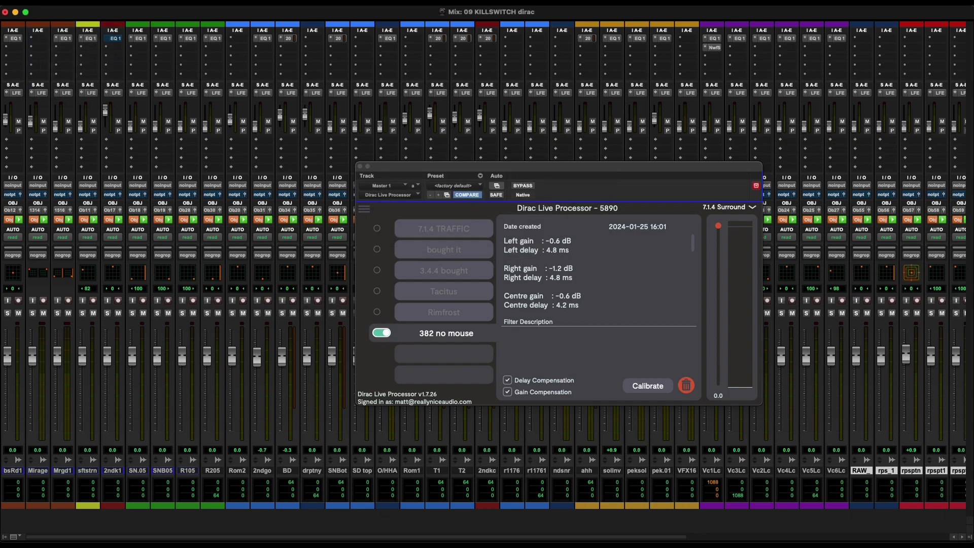
pyautogui.click(325, 4)
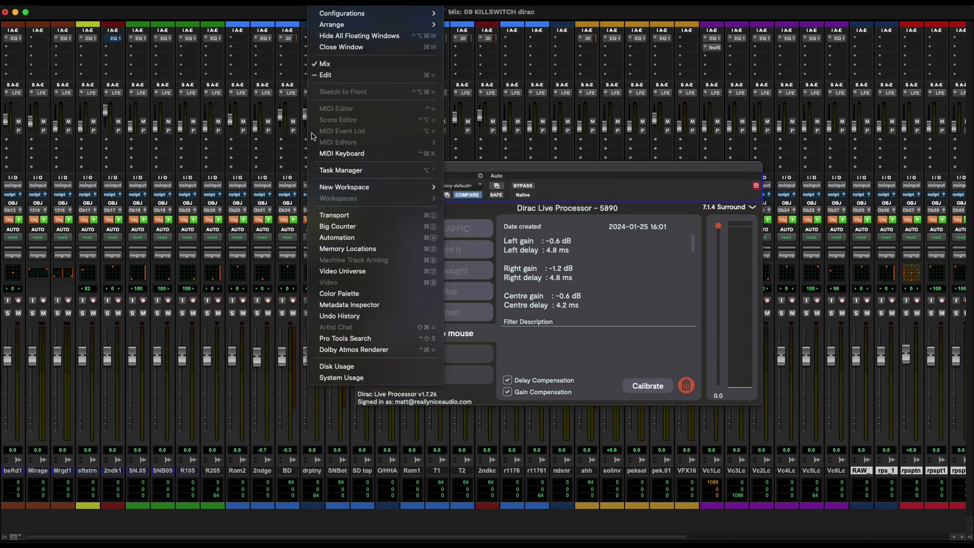
# Show the Dolby Atmos Renderer during playback and open Master 1's Dirac Live Processor above it.
pyautogui.click(367, 350)
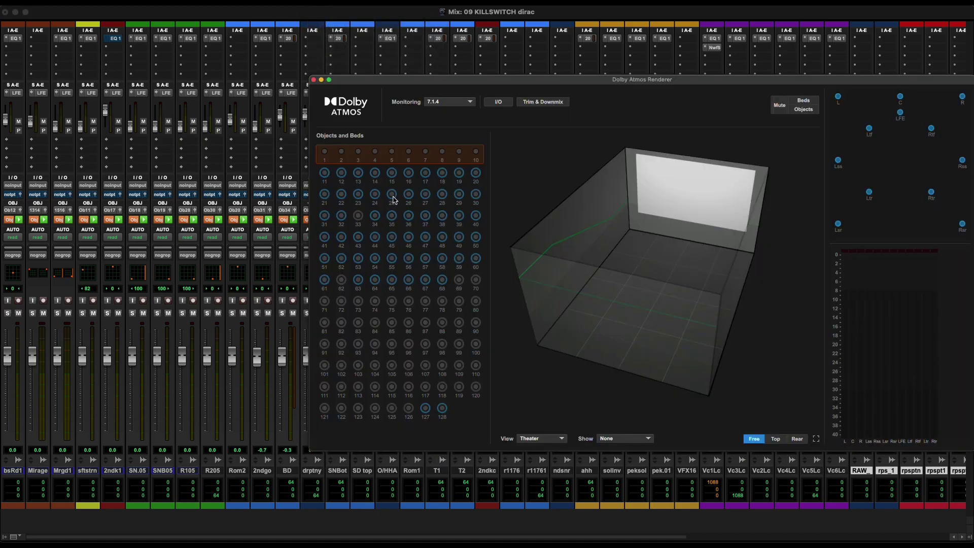
pyautogui.press('space')
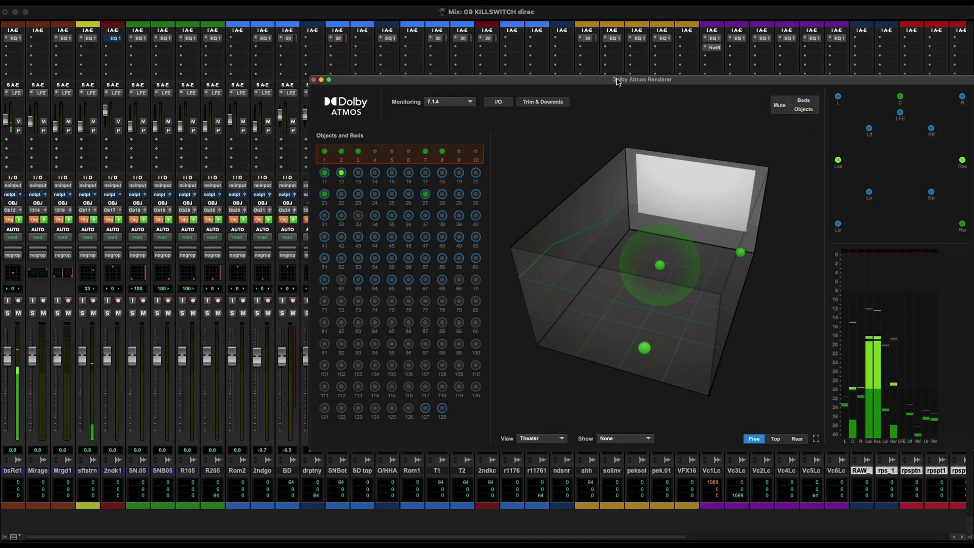
pyautogui.moveTo(611, 88); pyautogui.dragTo(417, 104)
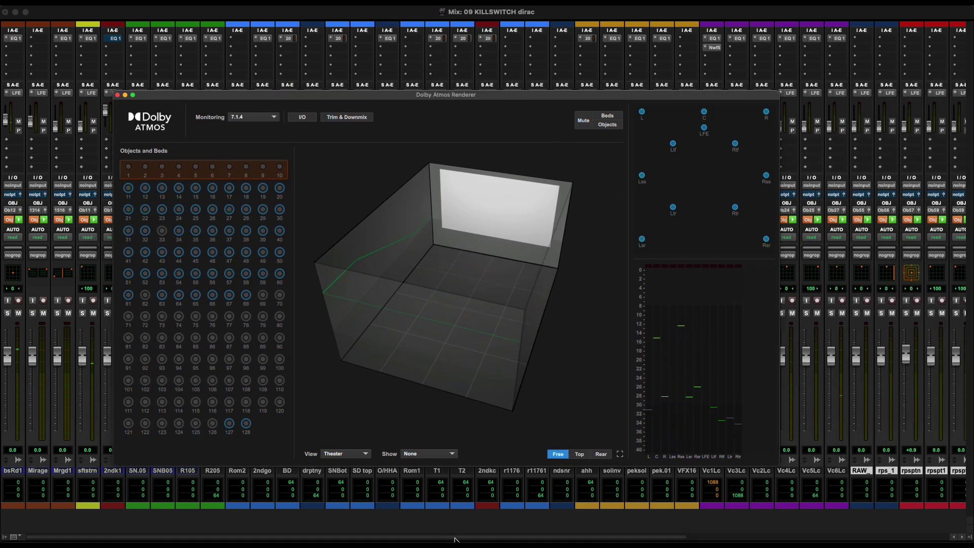
pyautogui.moveTo(459, 537); pyautogui.dragTo(742, 507)
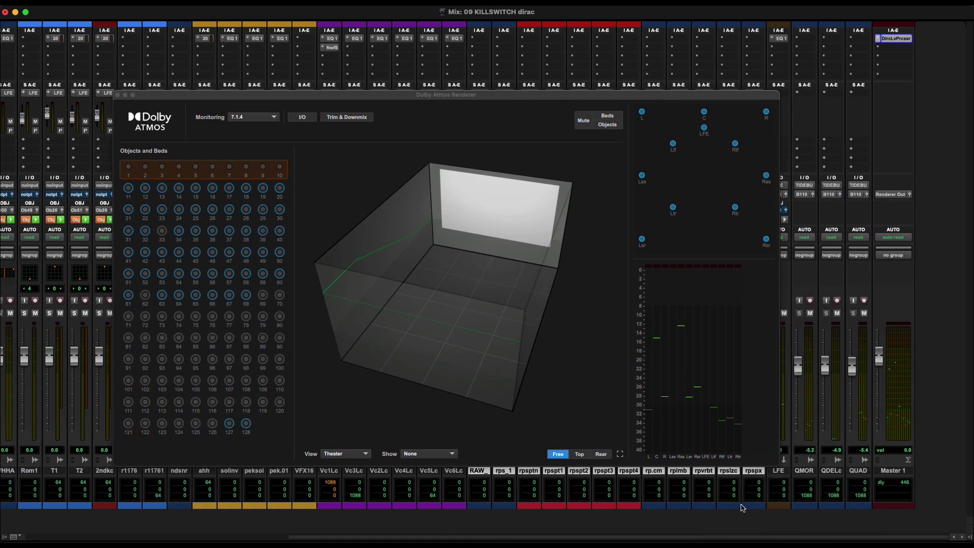
pyautogui.click(899, 44)
pyautogui.click(897, 41)
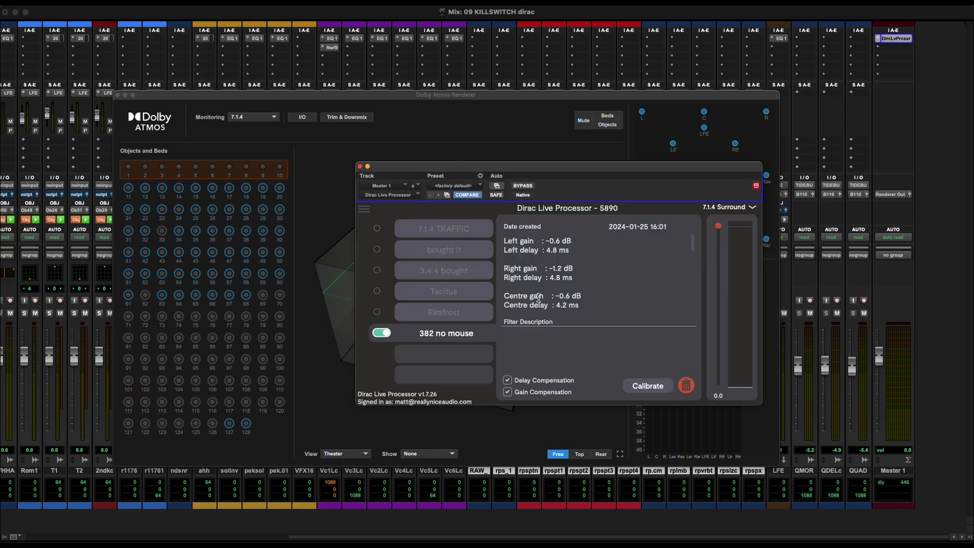